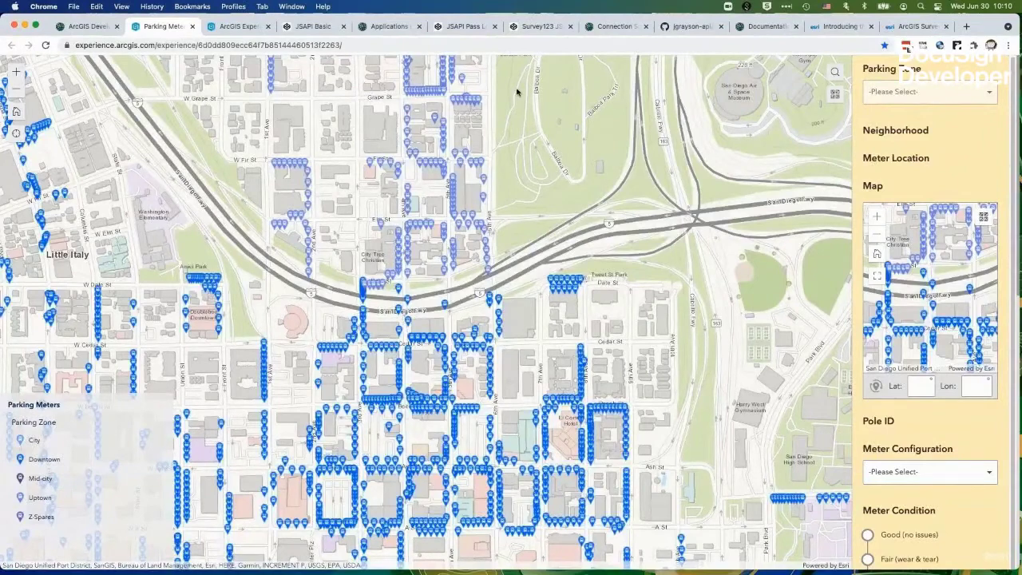
Pan north and select meter GP-511 to prefill its Uptown, Bankers Hill, 500 GRAPE ST details
left_click_drag(518, 92, 471, 257)
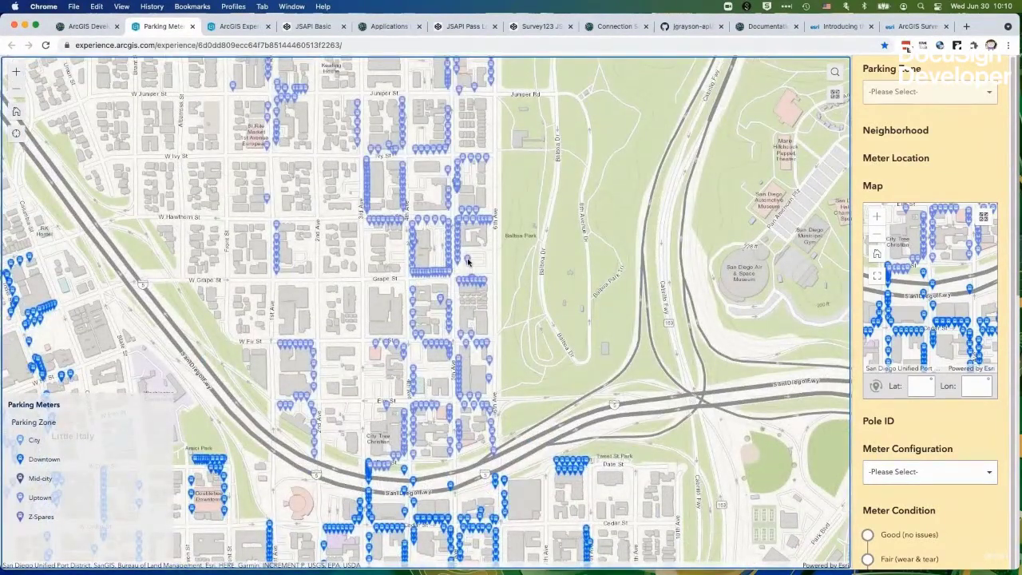
left_click(468, 260)
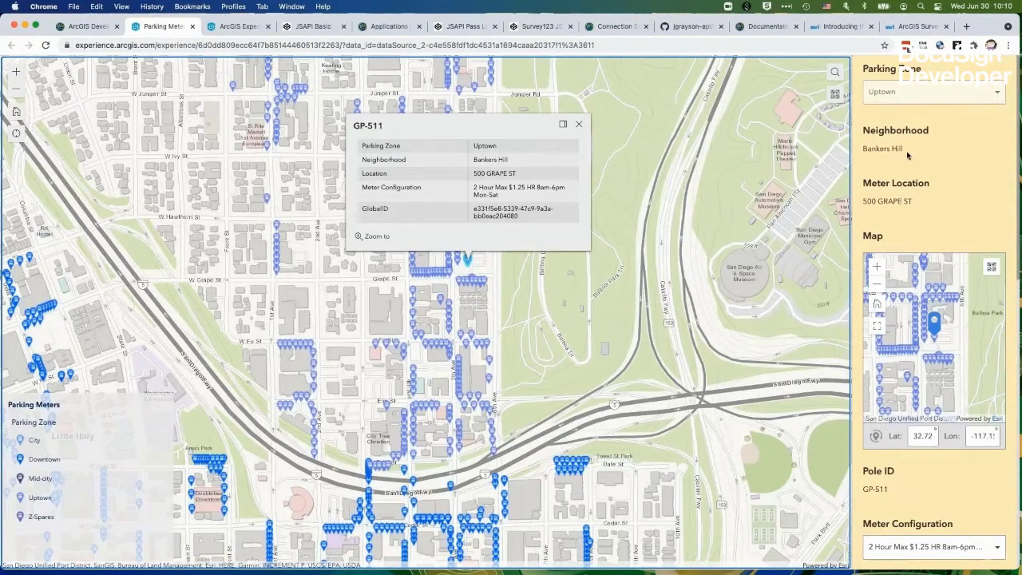
scroll(906, 156, "down", 2)
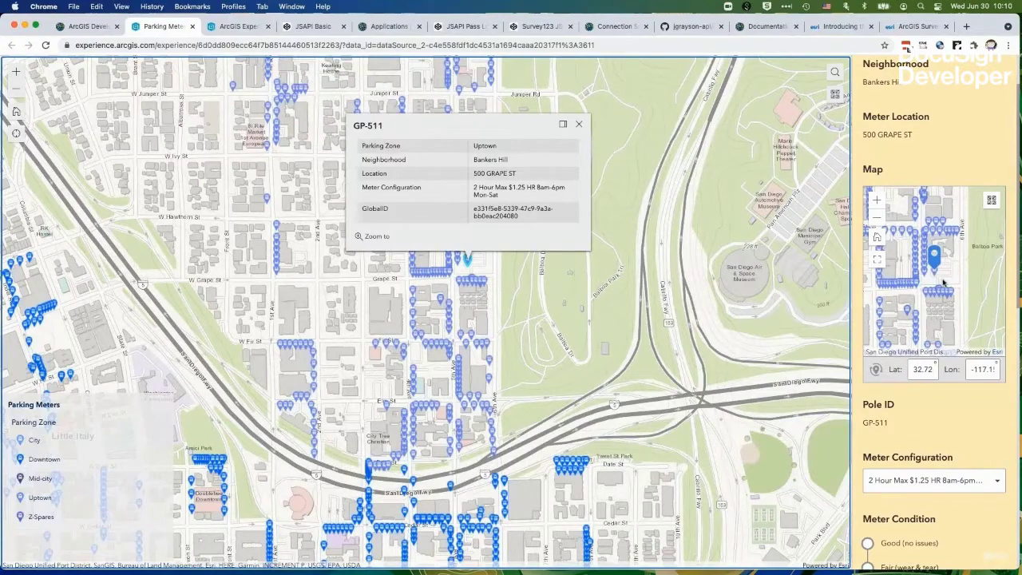
scroll(987, 321, "down", 3)
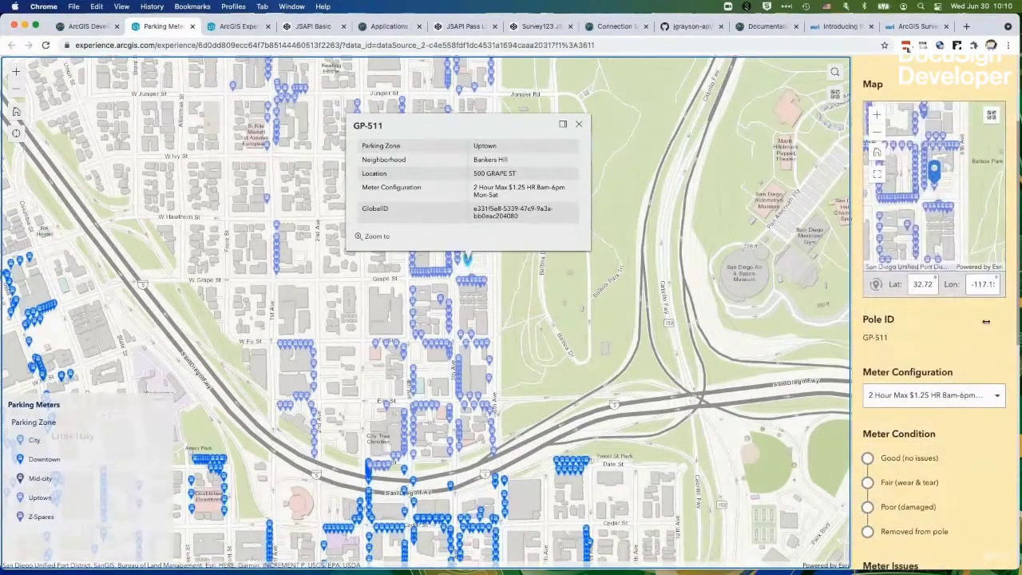
scroll(1007, 352, "down", 3)
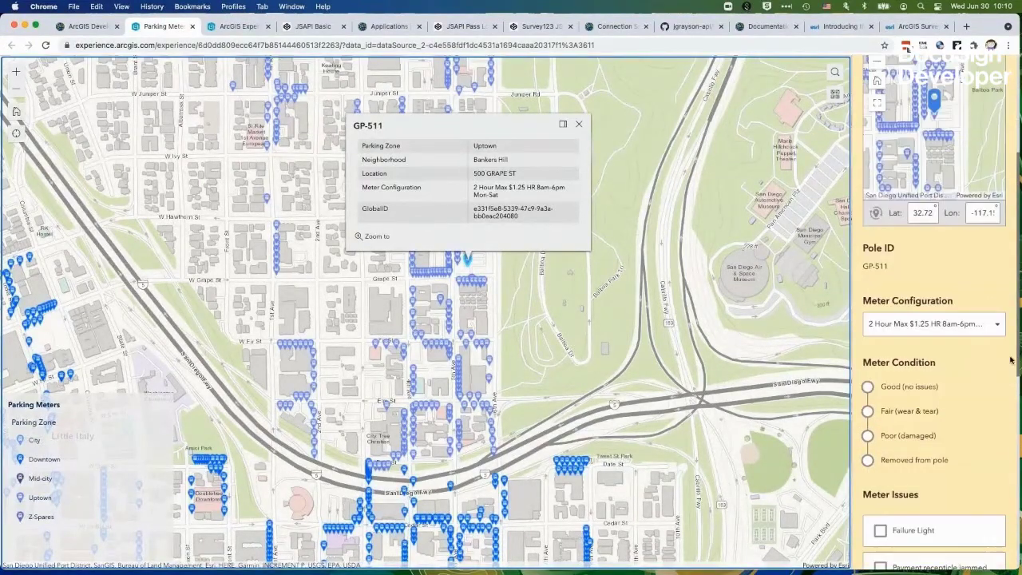
scroll(1012, 361, "down", 5)
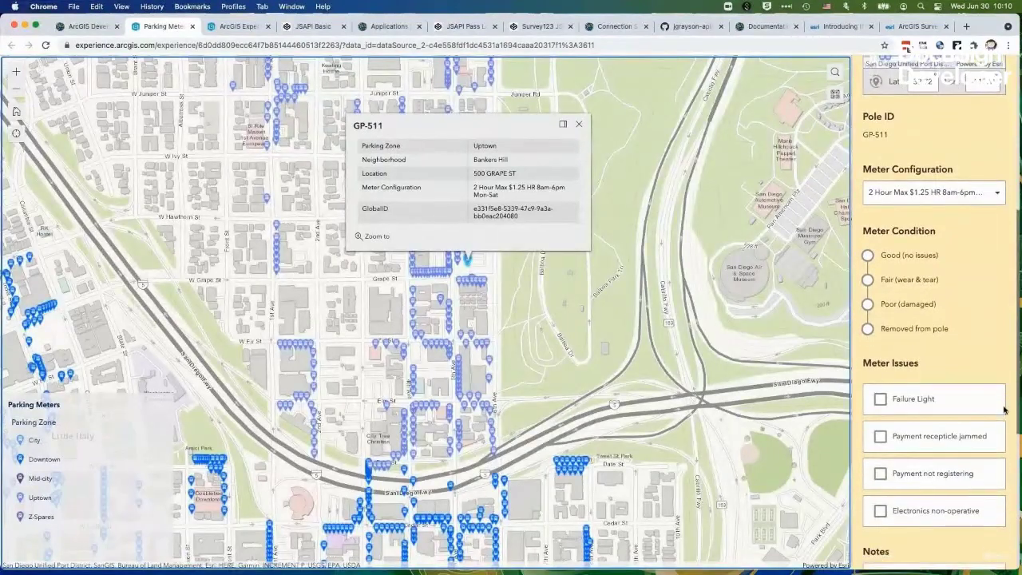
scroll(1004, 410, "down", 2)
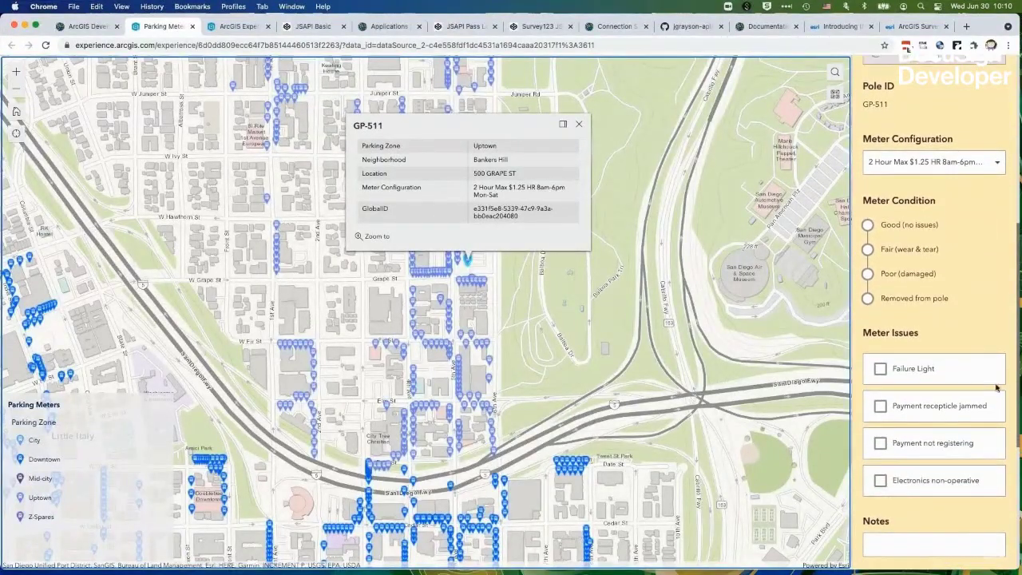
scroll(996, 387, "up", 12)
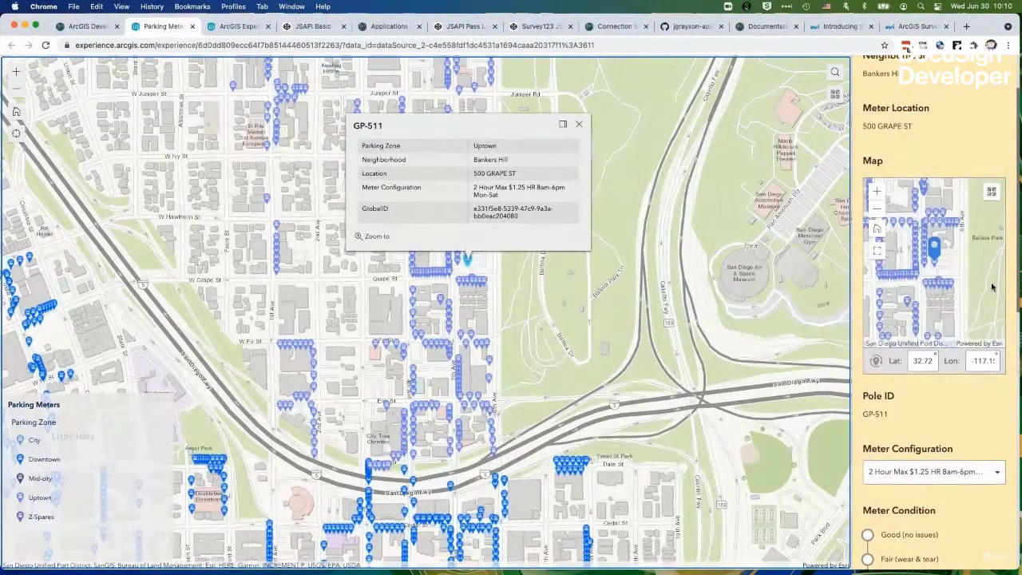
scroll(992, 287, "down", 10)
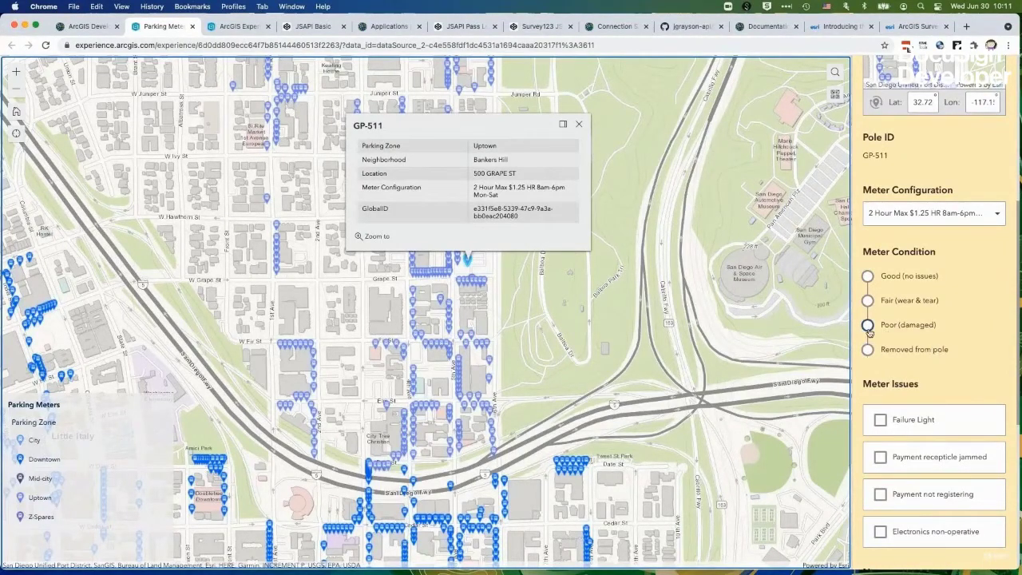
Rate the condition Fair, mark the payment receptacle jammed, and note 'Chewing gum in the coin slot'
left_click(868, 301)
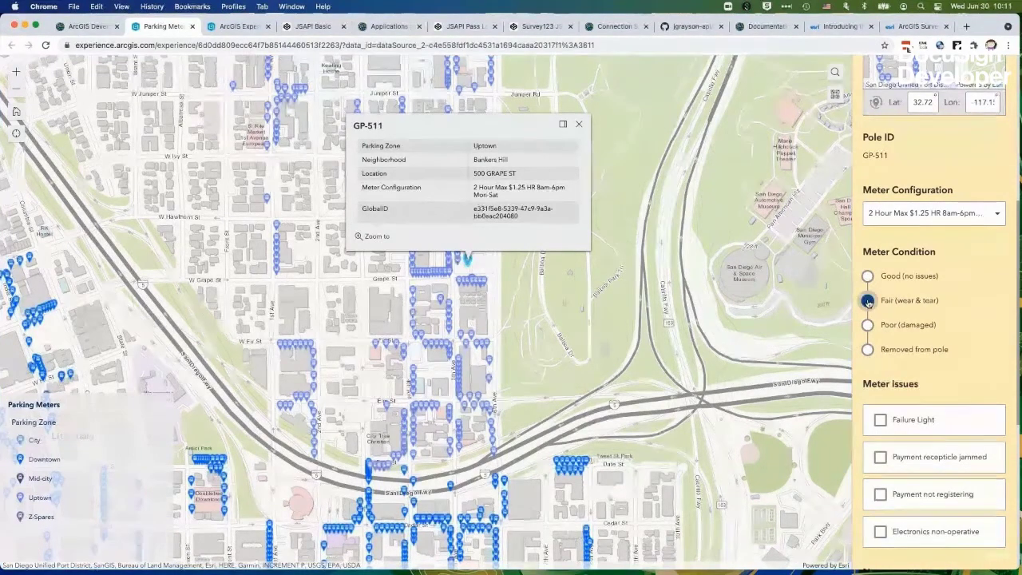
left_click_drag(1018, 343, 1019, 392)
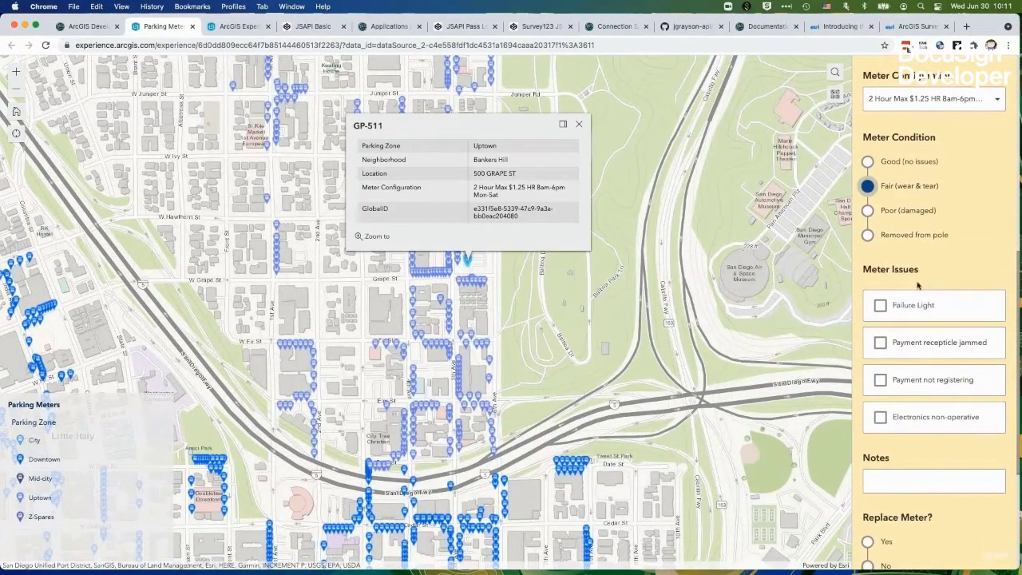
left_click(910, 345)
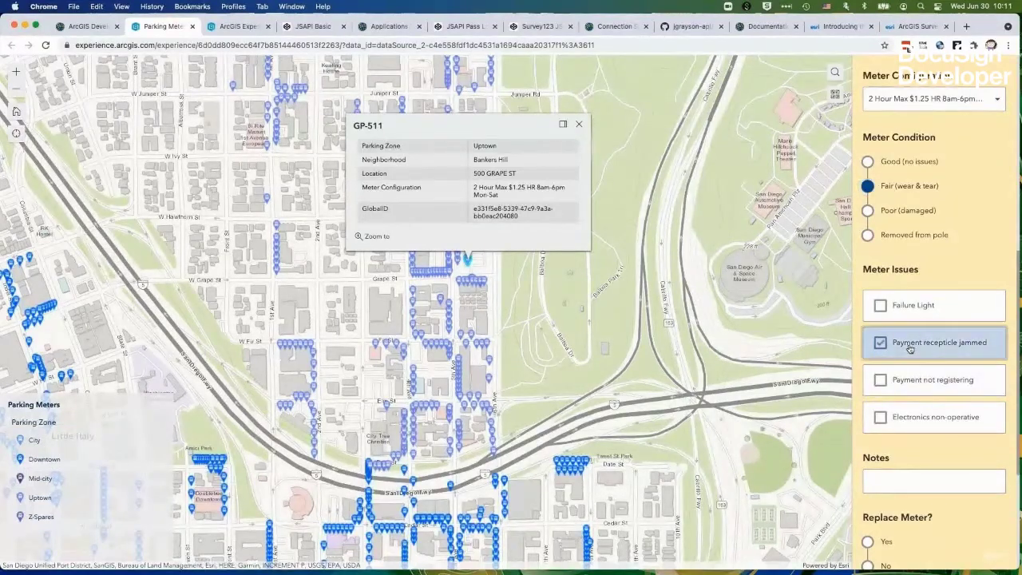
left_click(897, 477)
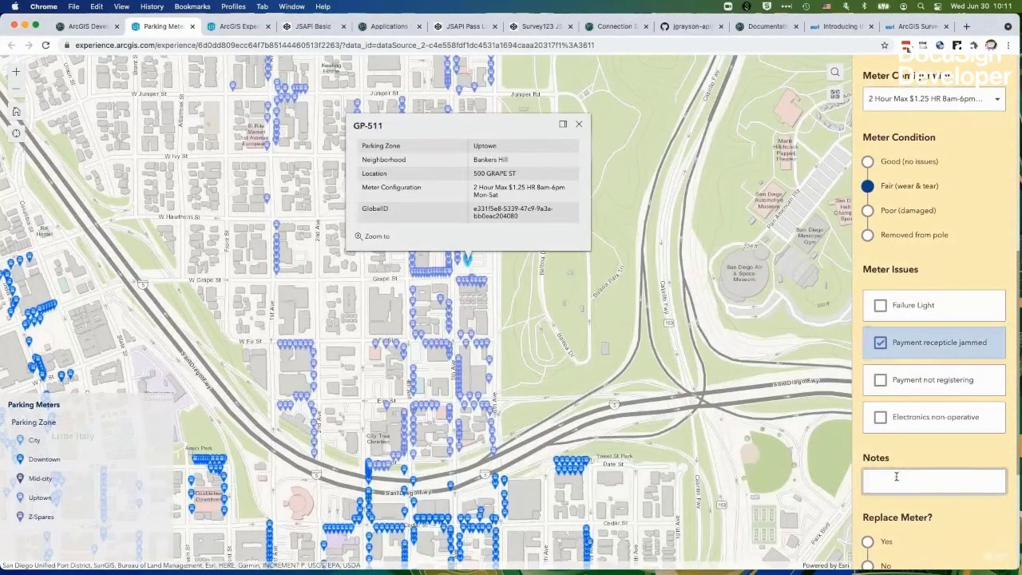
type("Chewing gum in the coin slot")
left_click_drag(1013, 467, 1016, 497)
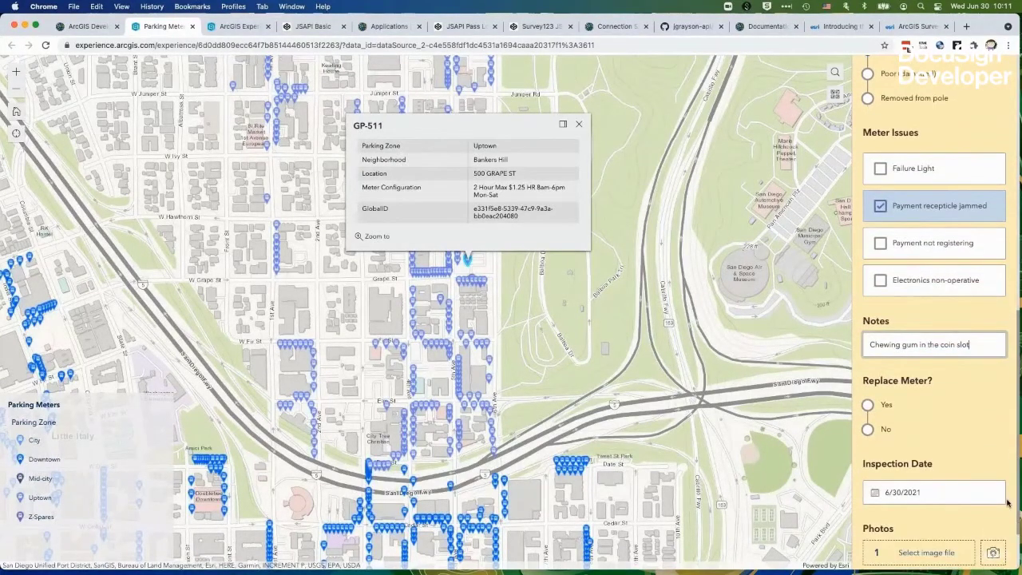
Answer No to Replace Meter and submit the GP-511 inspection
left_click(868, 430)
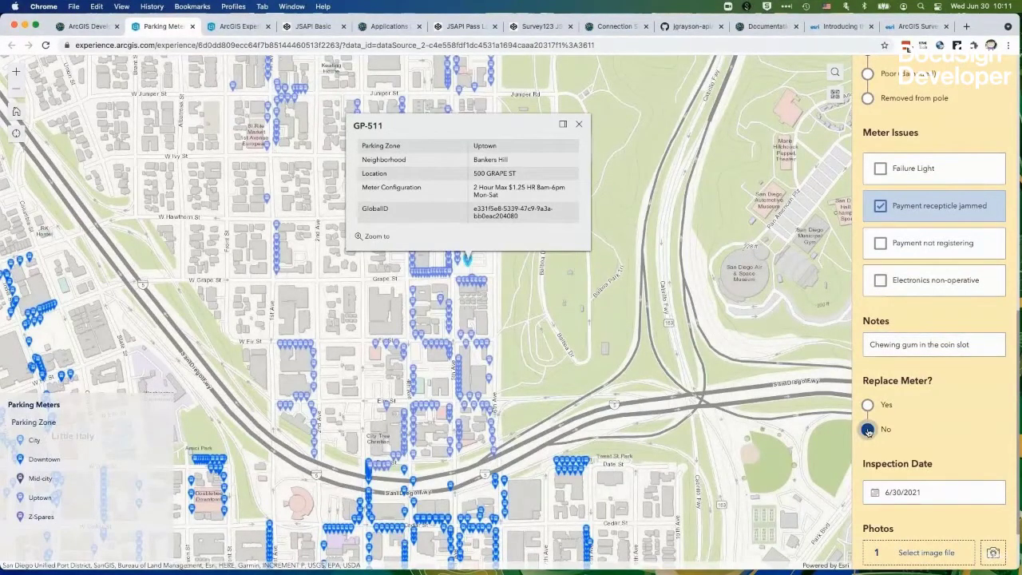
scroll(868, 431, "down", 2)
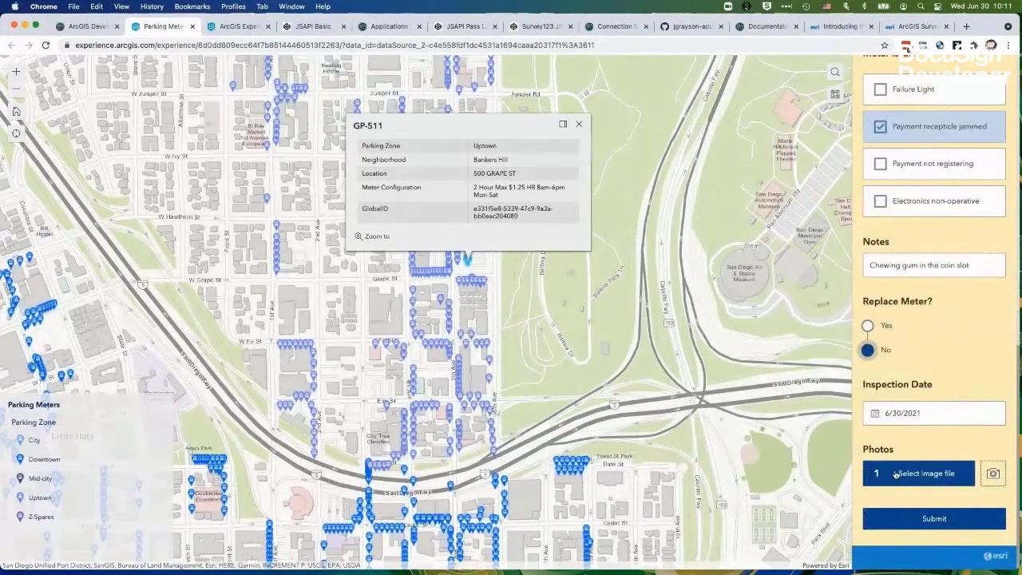
left_click(954, 519)
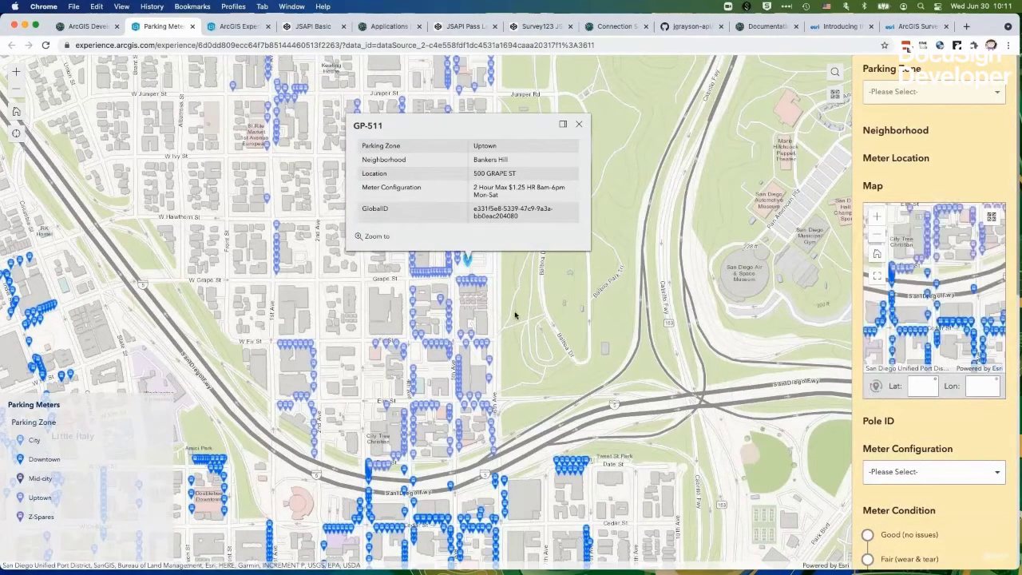
Select meters FI-301, 6-1816, 2-1800 and 6-1607 to refill the form, then go back to the builder
left_click(376, 345)
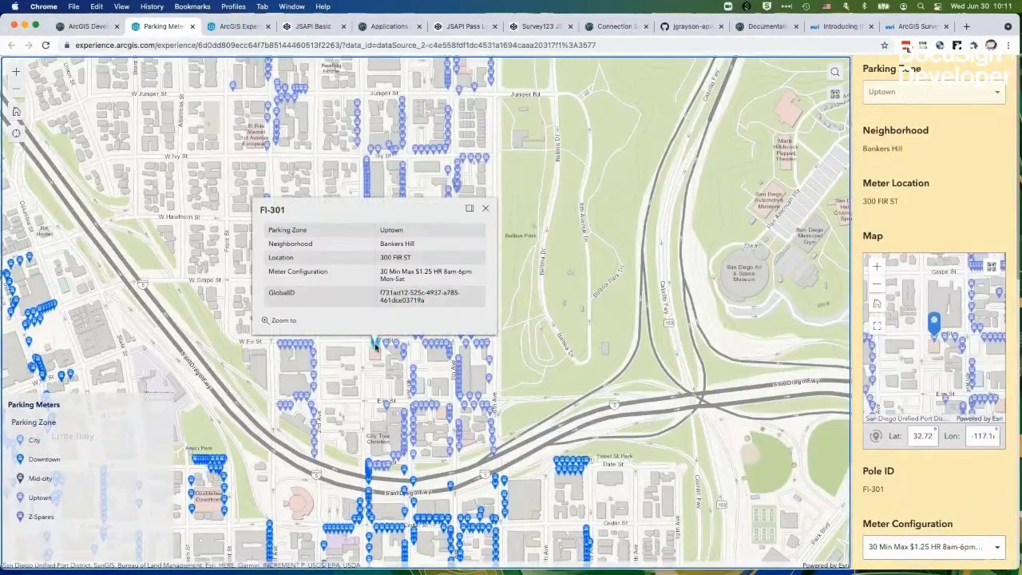
left_click(488, 379)
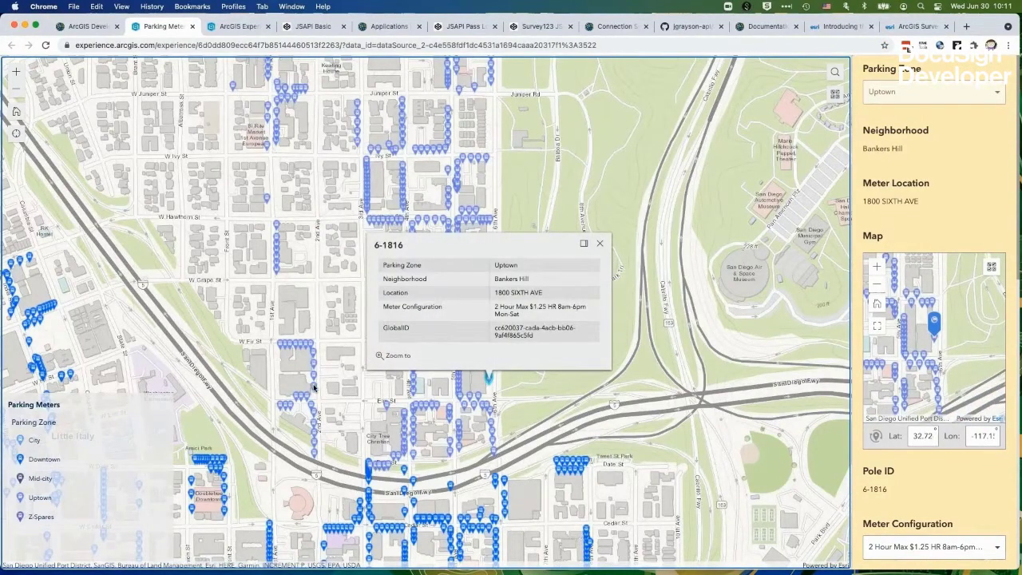
left_click(314, 388)
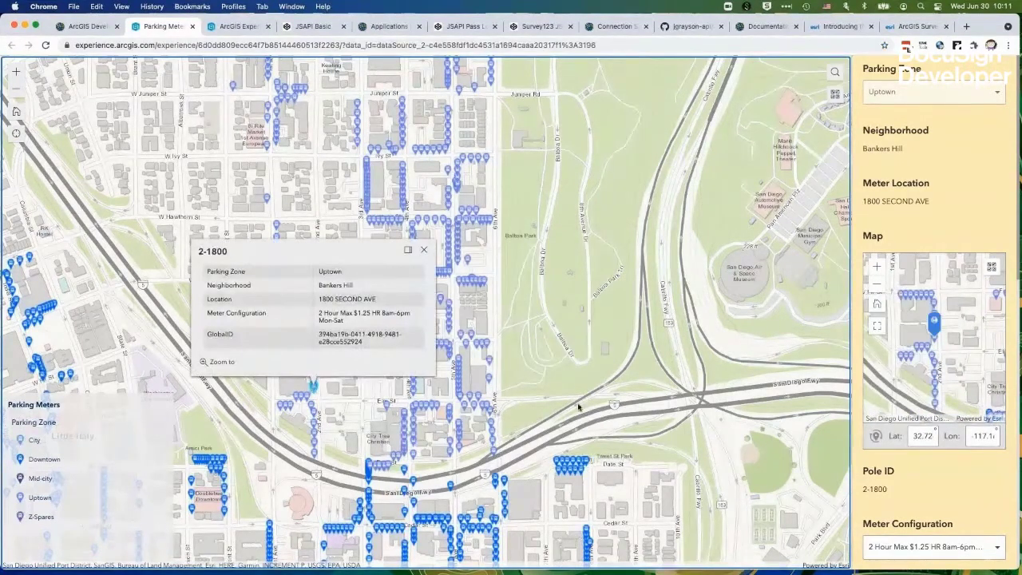
left_click(504, 482)
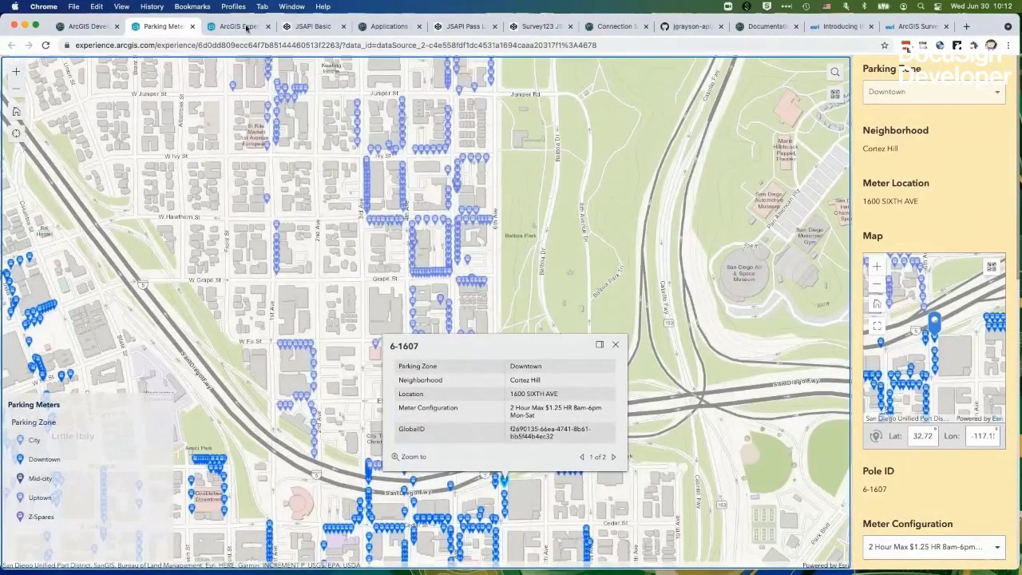
left_click(247, 28)
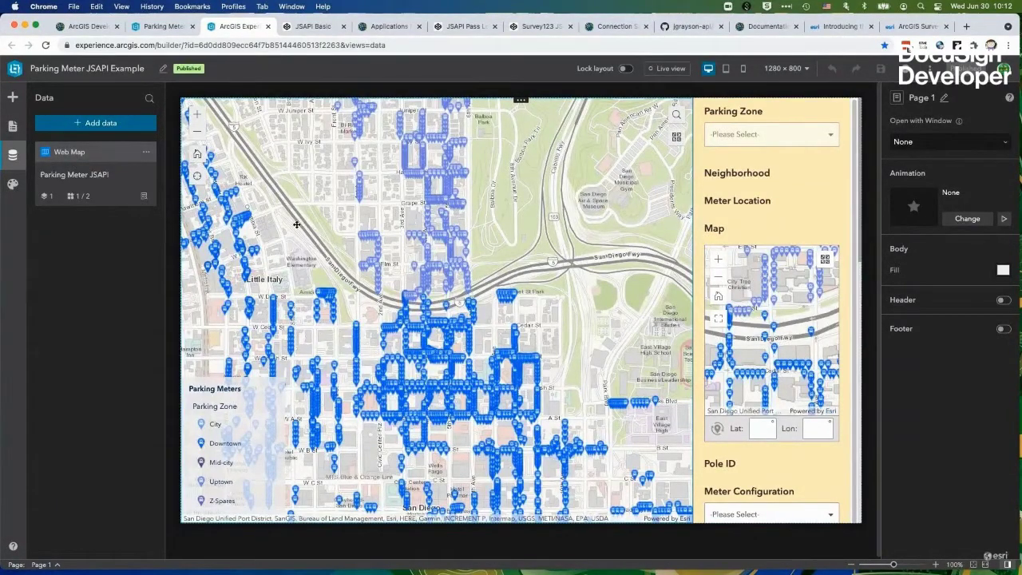
Expand the outline down to Survey 1 and place a Survey widget in the form panel
left_click(18, 133)
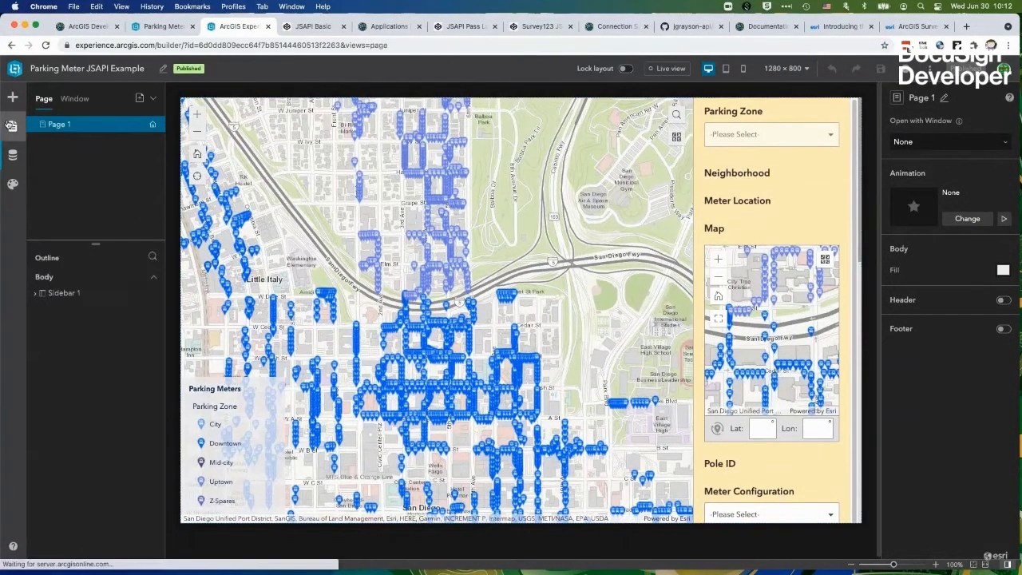
left_click(35, 296)
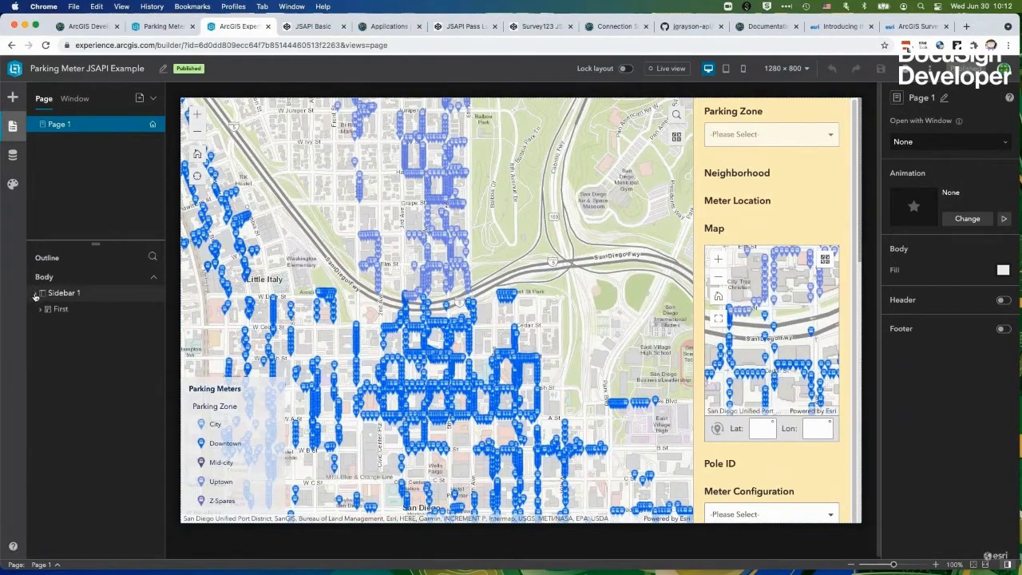
left_click(40, 309)
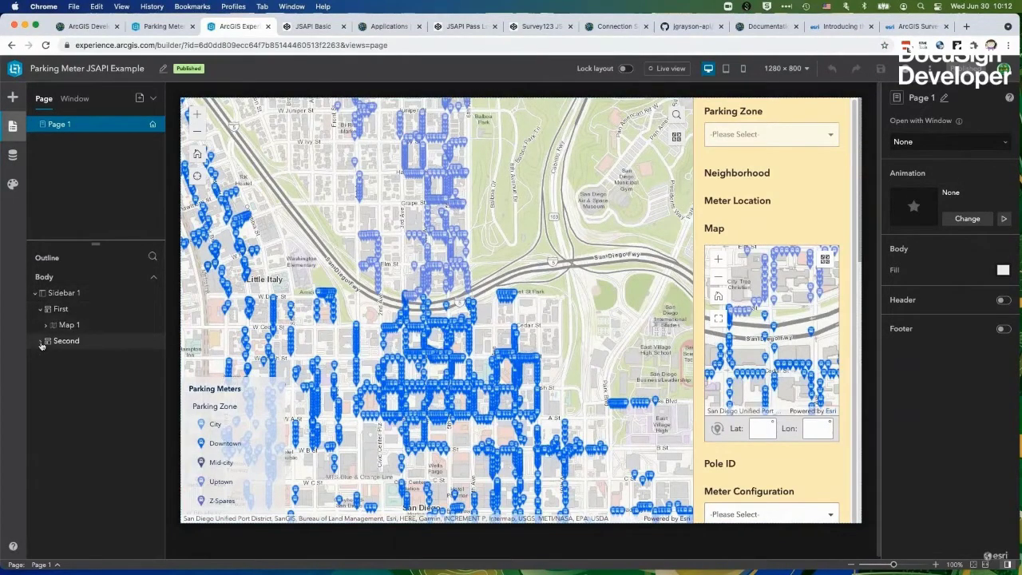
left_click(40, 340)
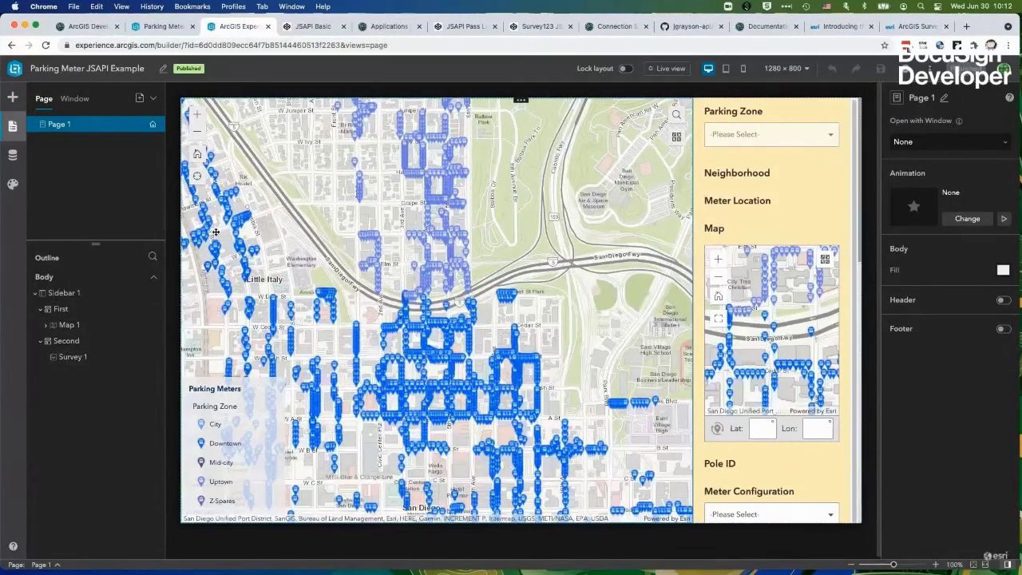
left_click(13, 96)
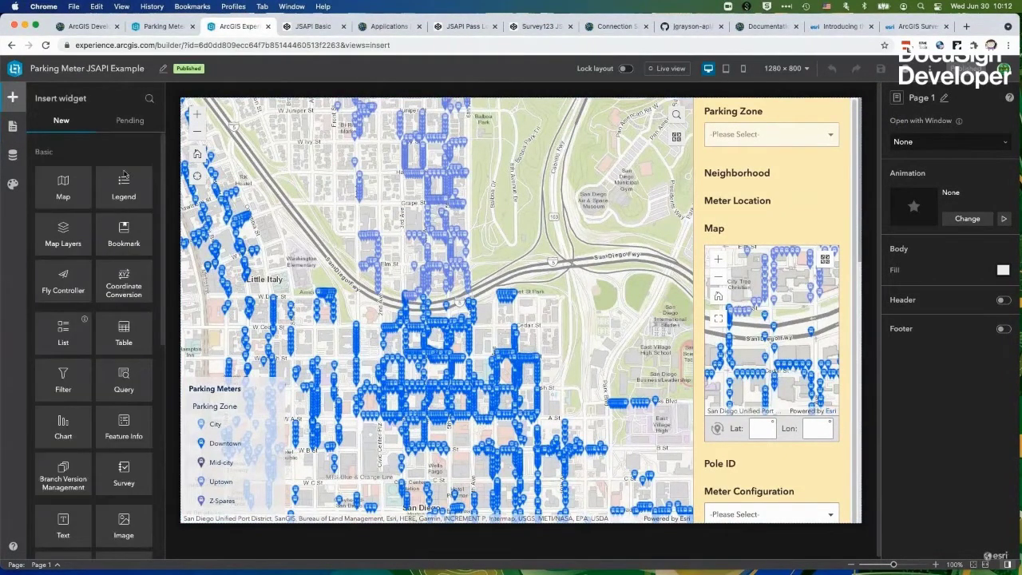
scroll(146, 297, "down", 5)
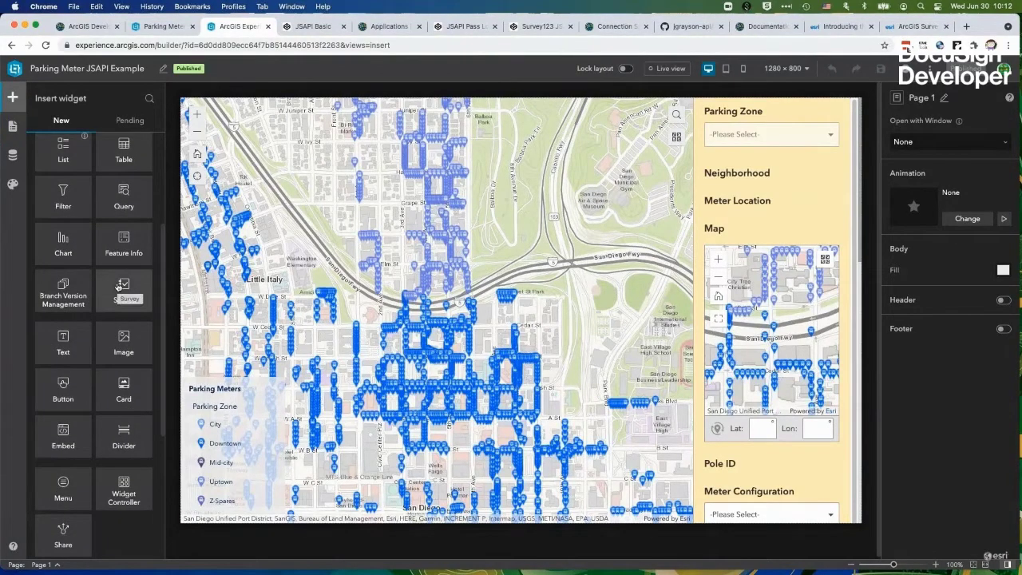
left_click_drag(120, 286, 805, 180)
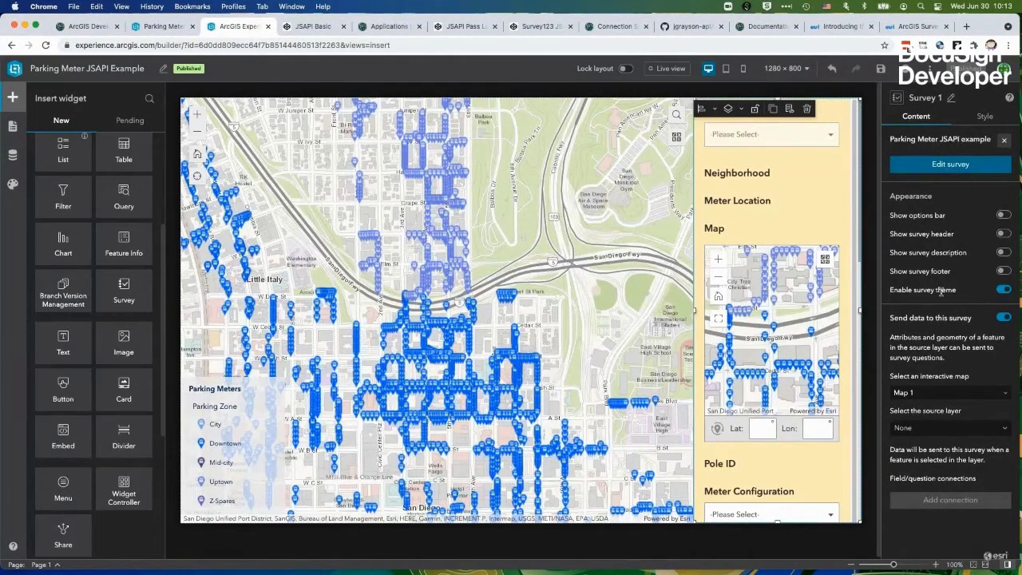
Enable the survey theme and options bar, and bring up Survey 1's settings
left_click(1004, 290)
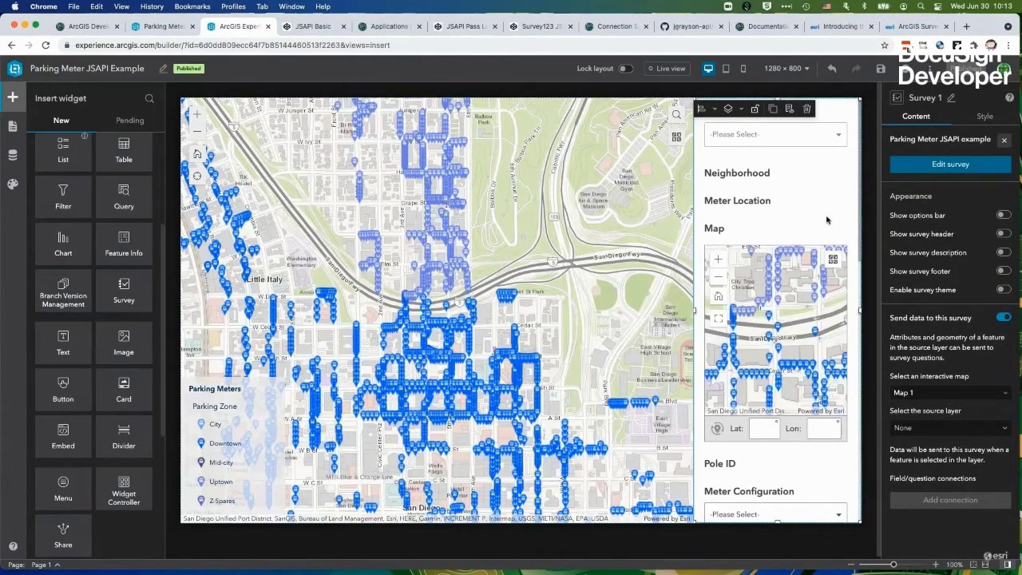
left_click(1004, 290)
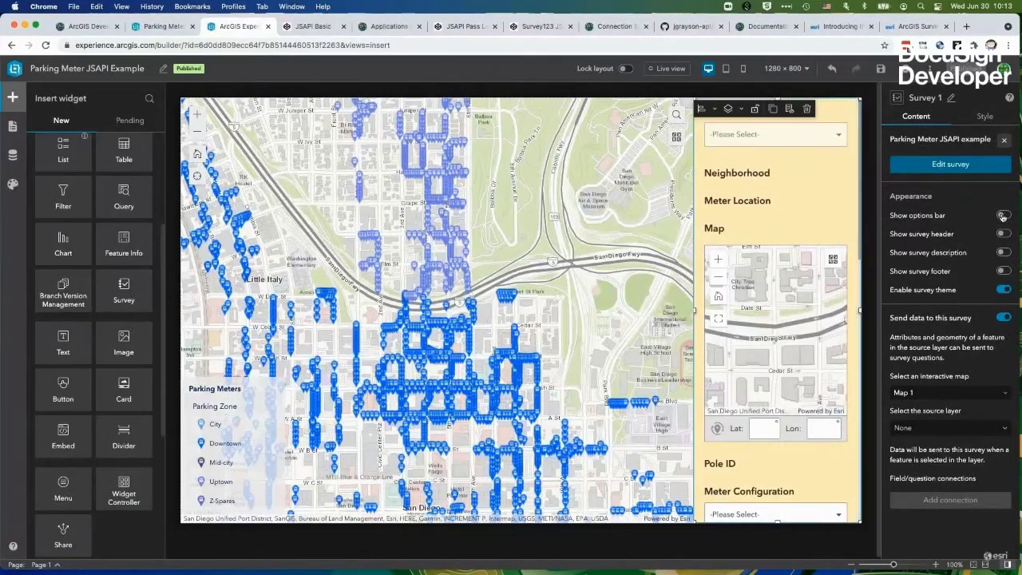
left_click(1004, 215)
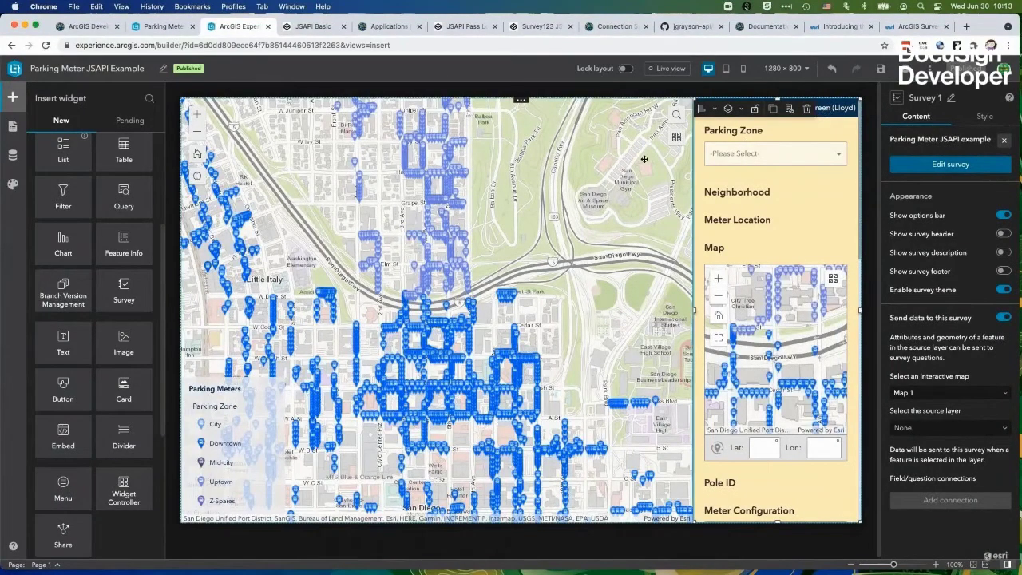
left_click(822, 125)
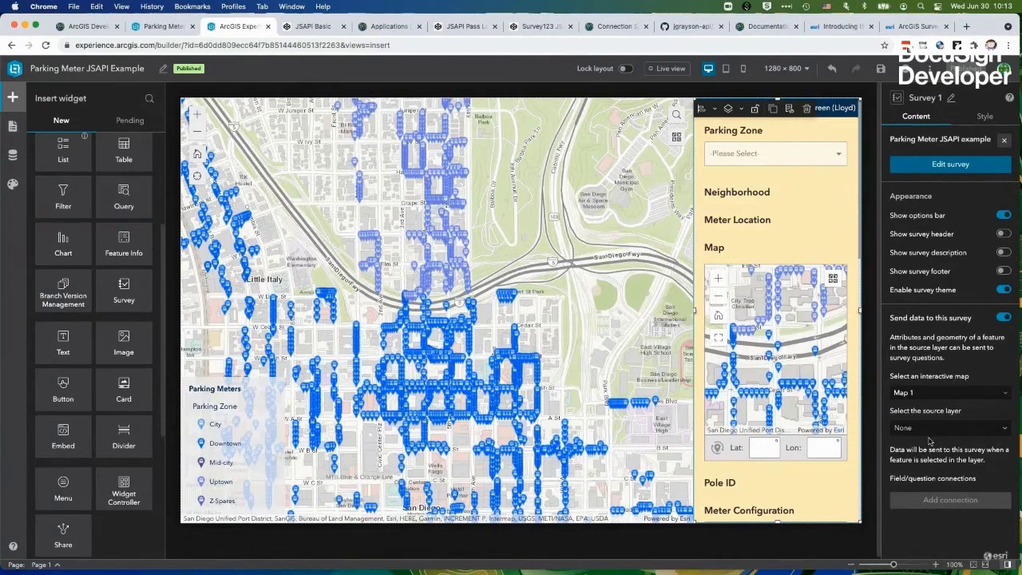
Set the source layer to Parking Meters and choose the zone field for a new connection
left_click(931, 429)
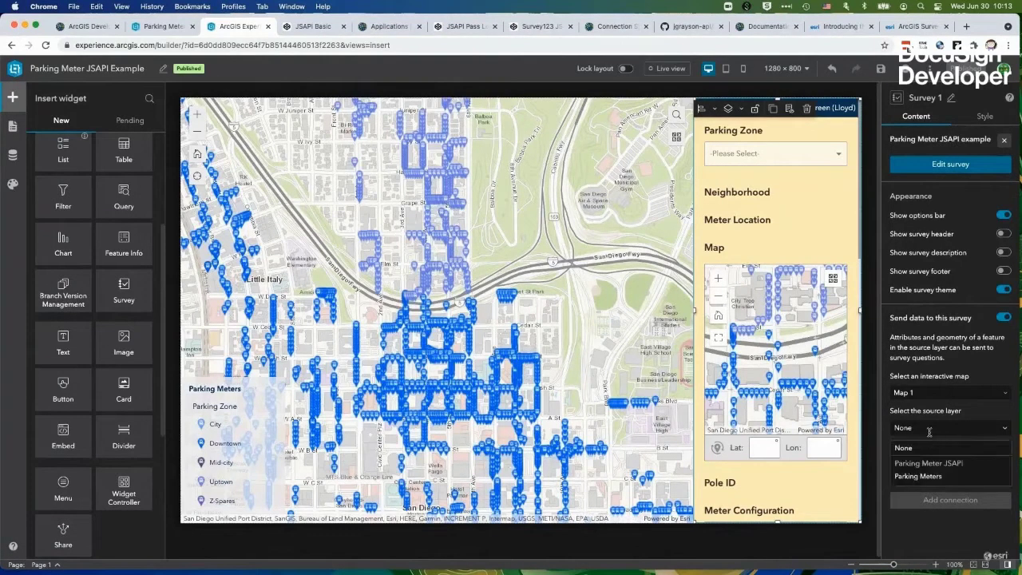
left_click(928, 478)
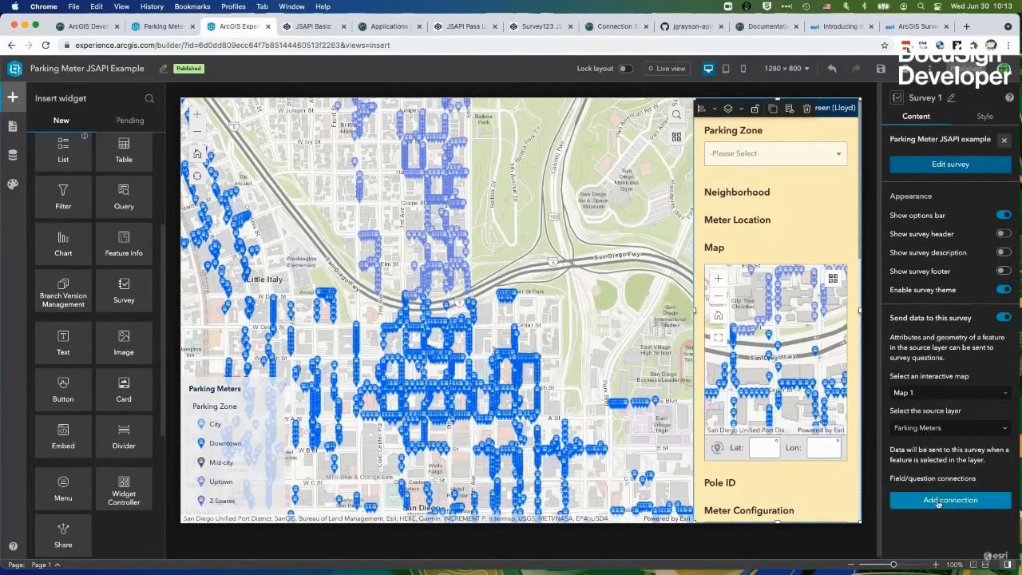
left_click(939, 501)
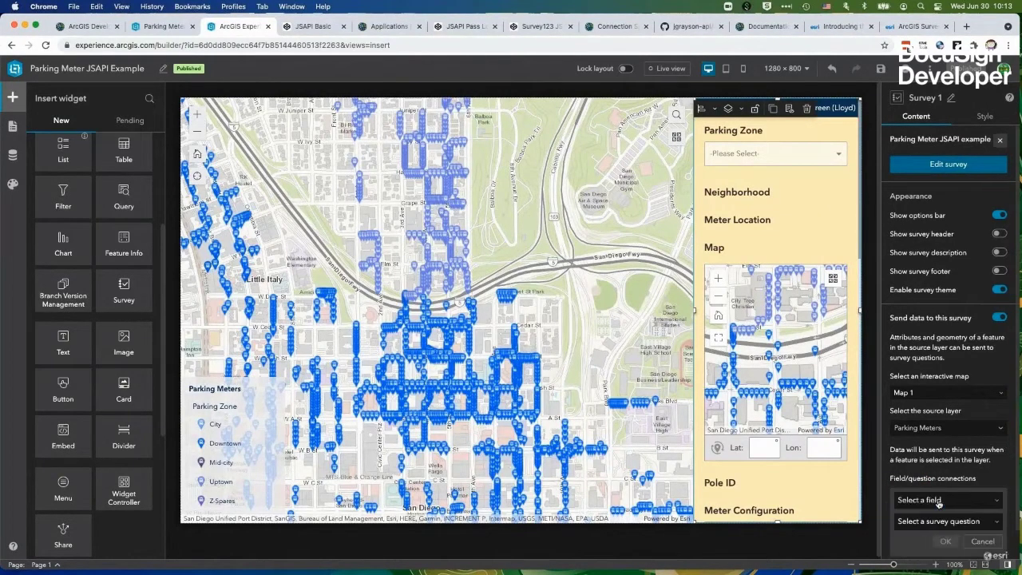
scroll(927, 487, "down", 1)
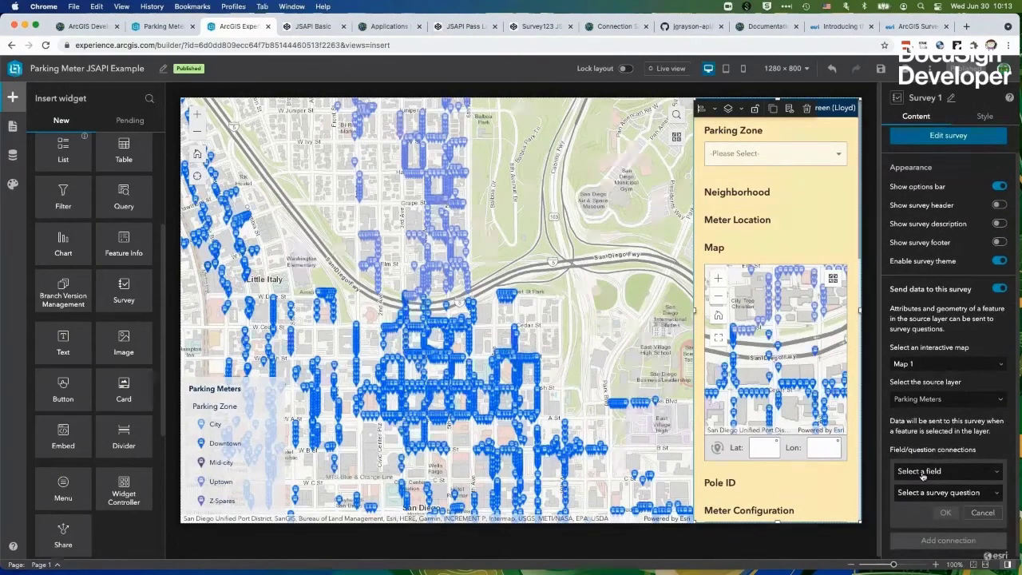
left_click(923, 475)
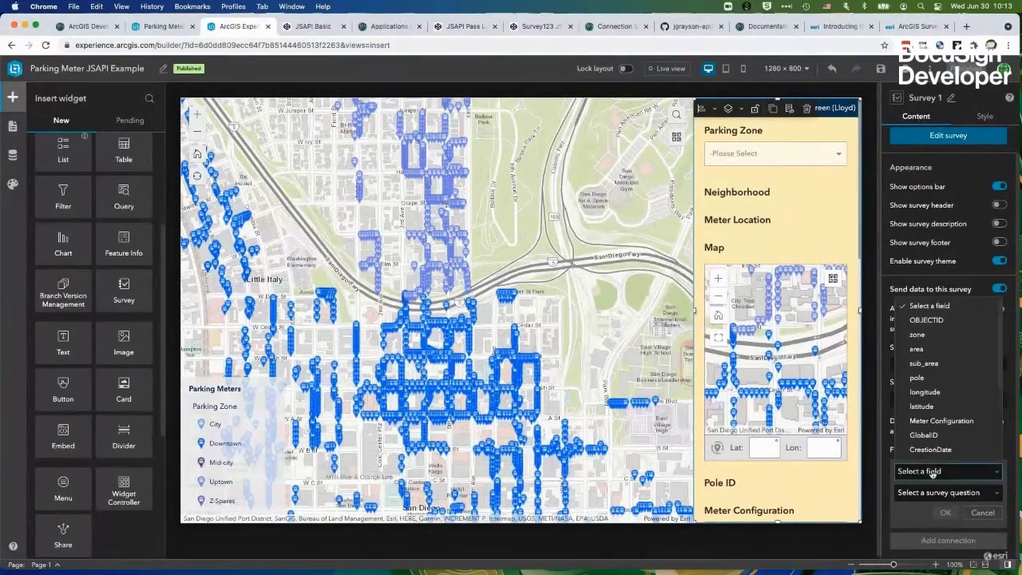
left_click(933, 337)
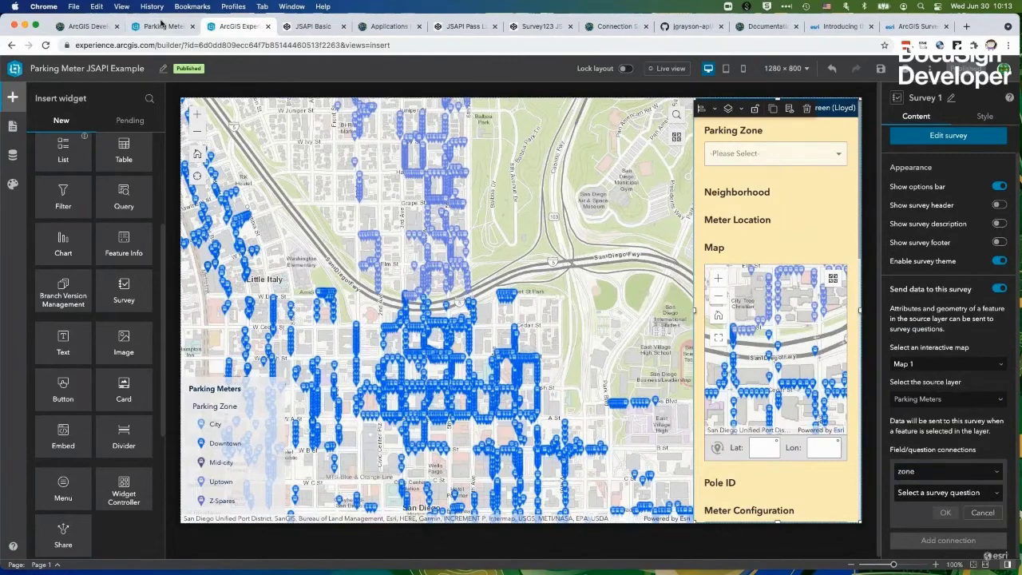
After checking the live meter popup, connect zone to the Parking Zone question and add another connection
left_click(160, 25)
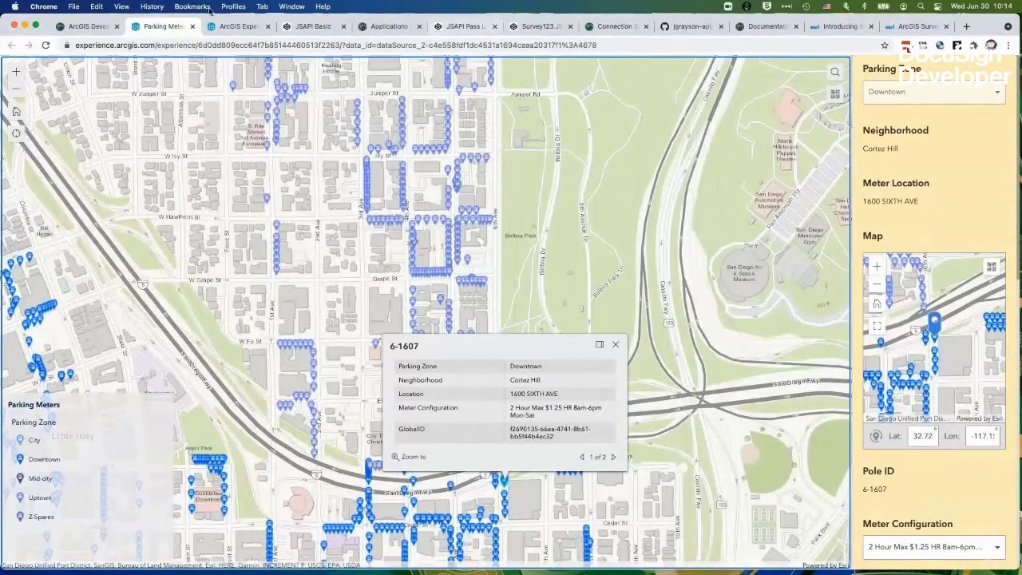
left_click(242, 29)
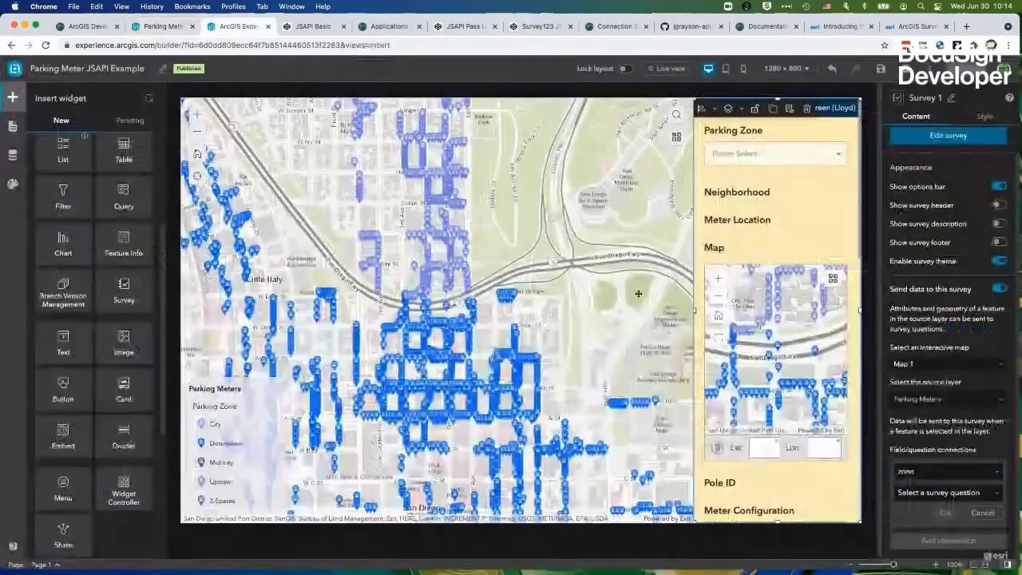
left_click(996, 496)
left_click(946, 341)
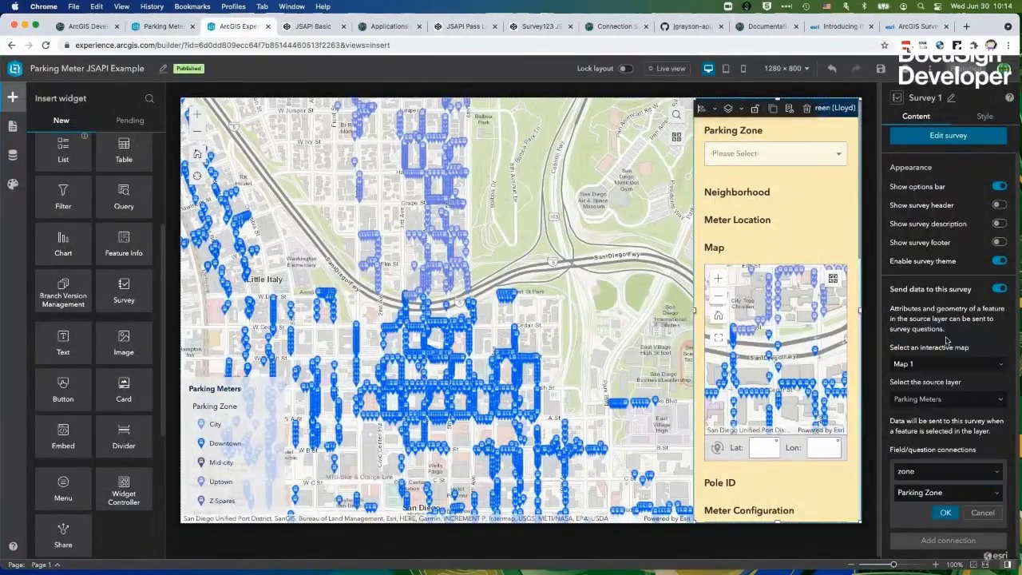
left_click(951, 516)
left_click(949, 540)
scroll(996, 479, "down", 2)
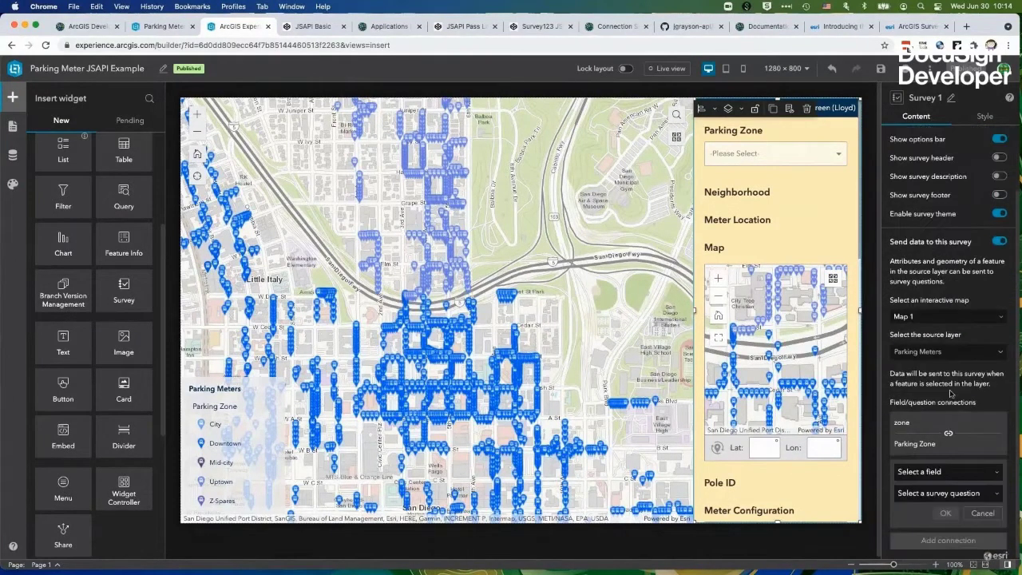
Connect the area field to the Neighborhood question
left_click(997, 475)
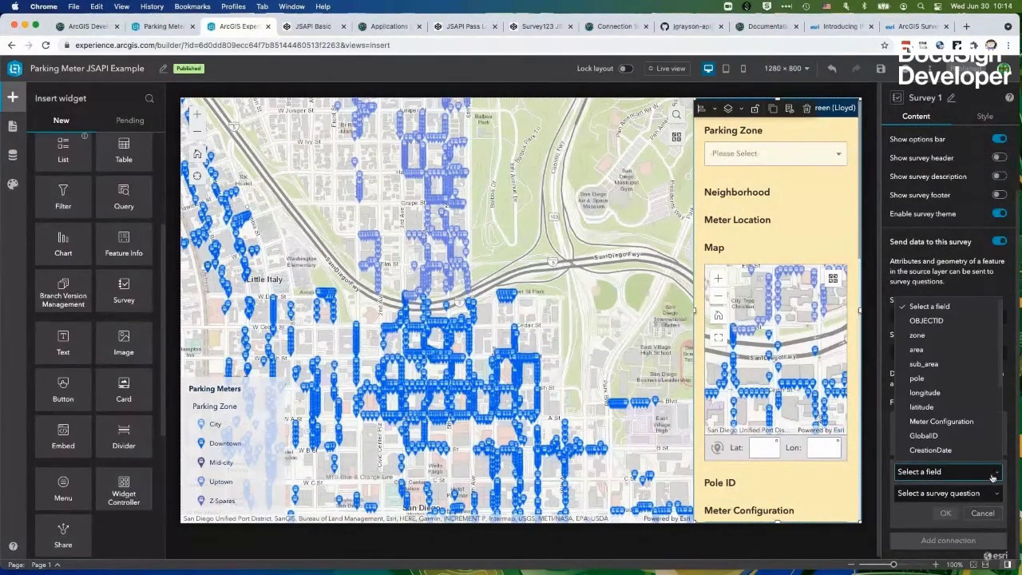
left_click(923, 353)
left_click(979, 493)
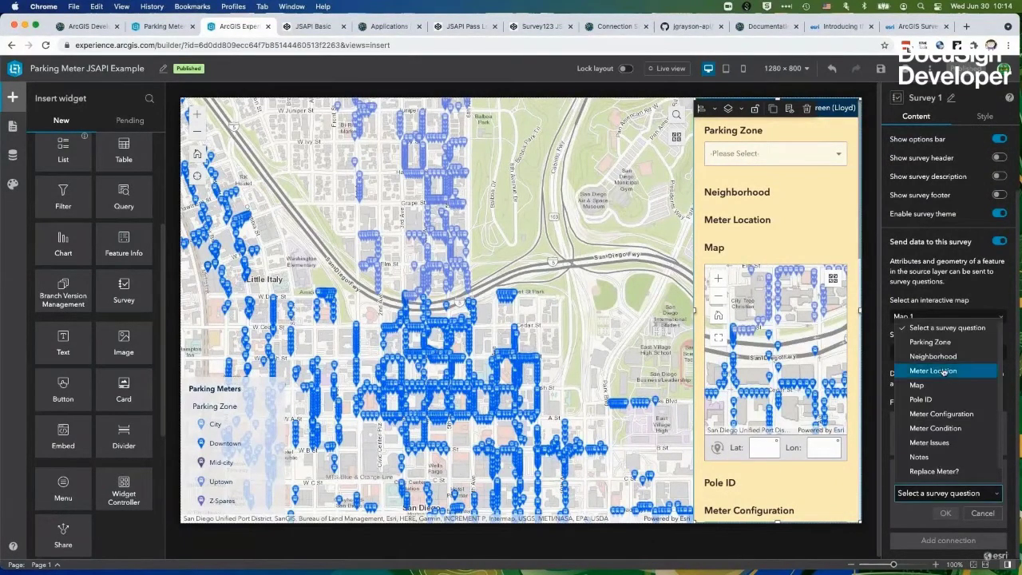
left_click(944, 357)
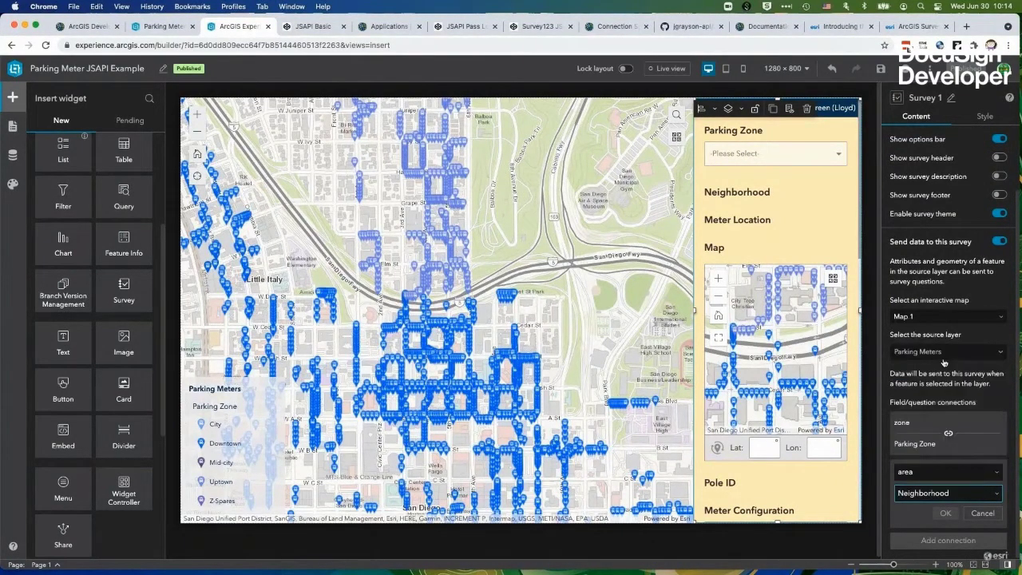
left_click(946, 514)
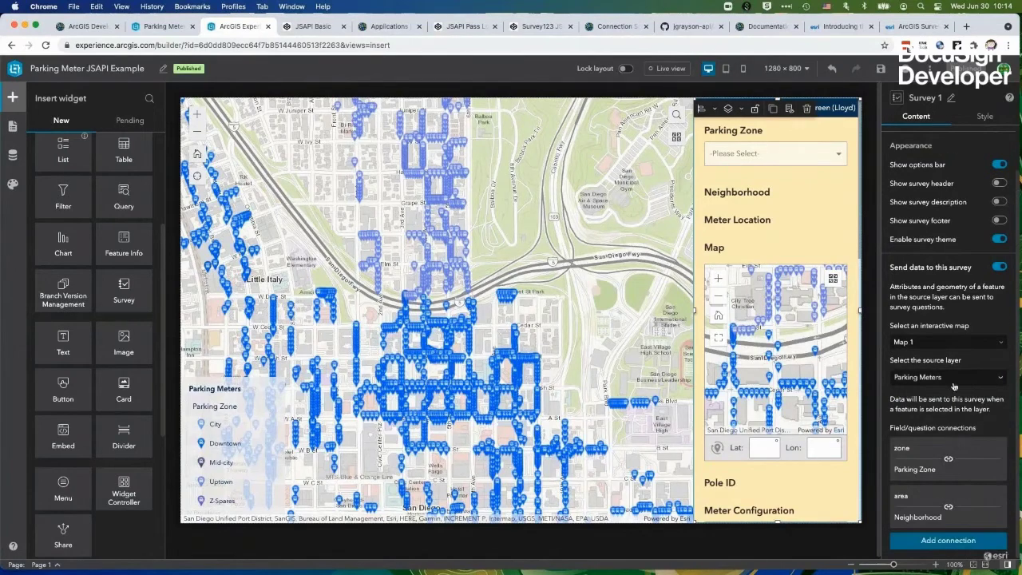
scroll(956, 442, "down", 3)
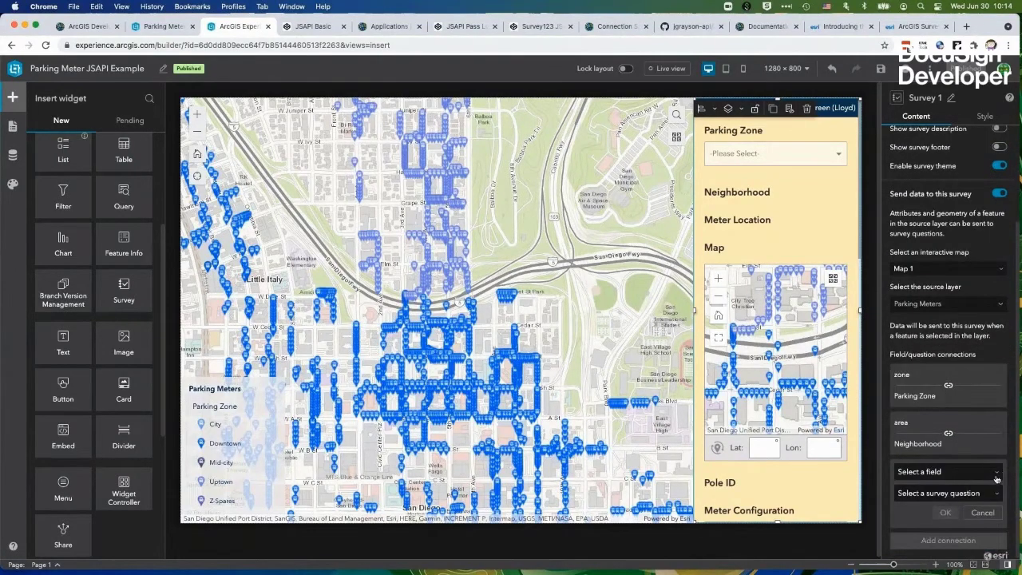
Connect the sub_area field to the Meter Location question
left_click(947, 471)
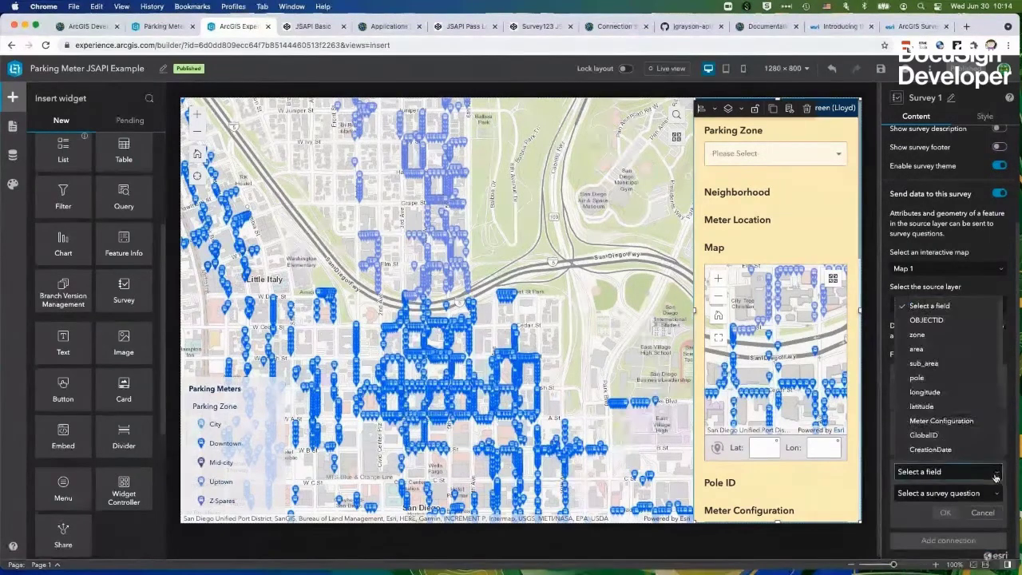
left_click(925, 364)
left_click(961, 494)
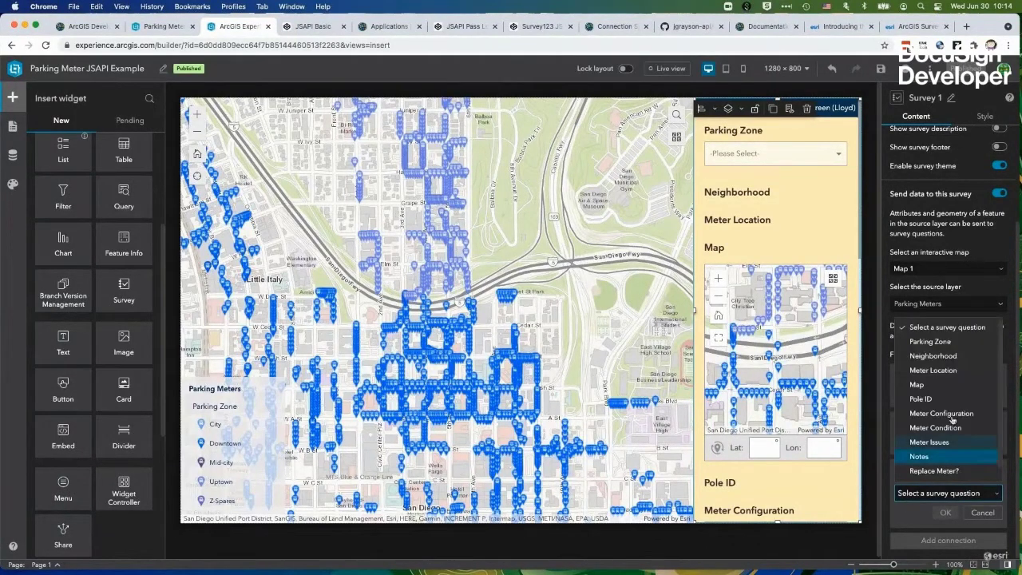
left_click(949, 371)
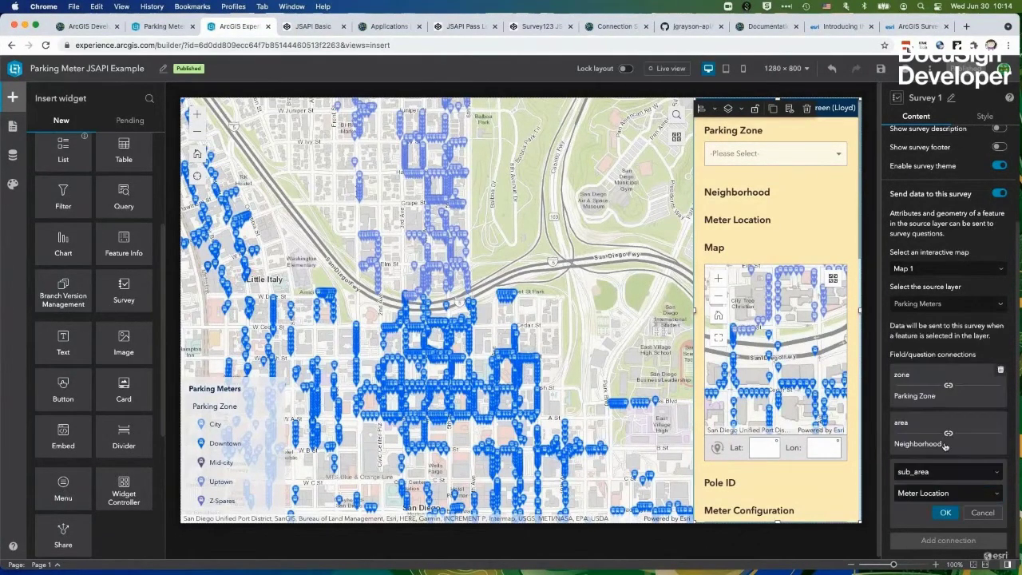
left_click(946, 513)
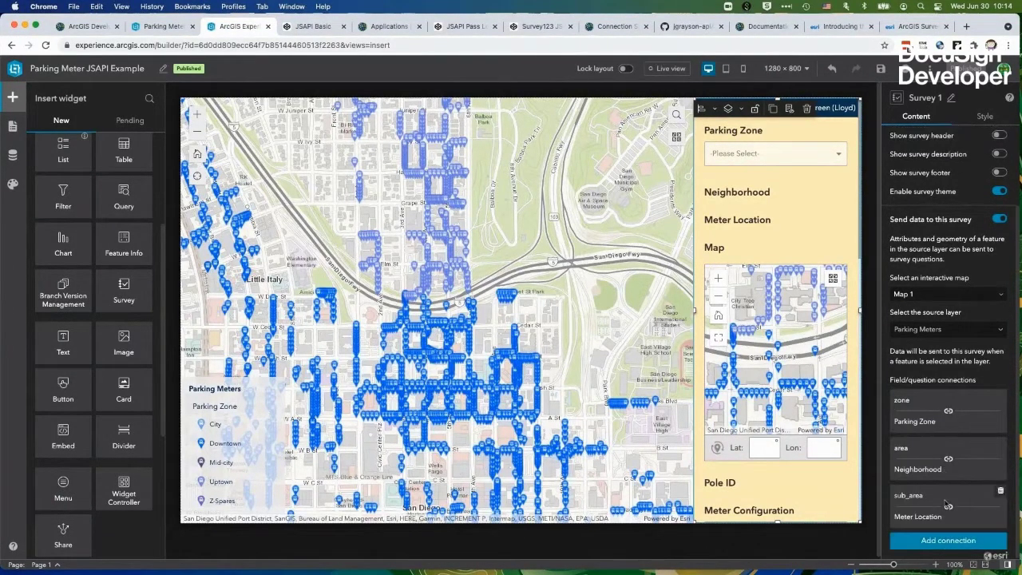
Add a fourth connection linking *Shape(Point) to the Map question
left_click(946, 543)
left_click(998, 472)
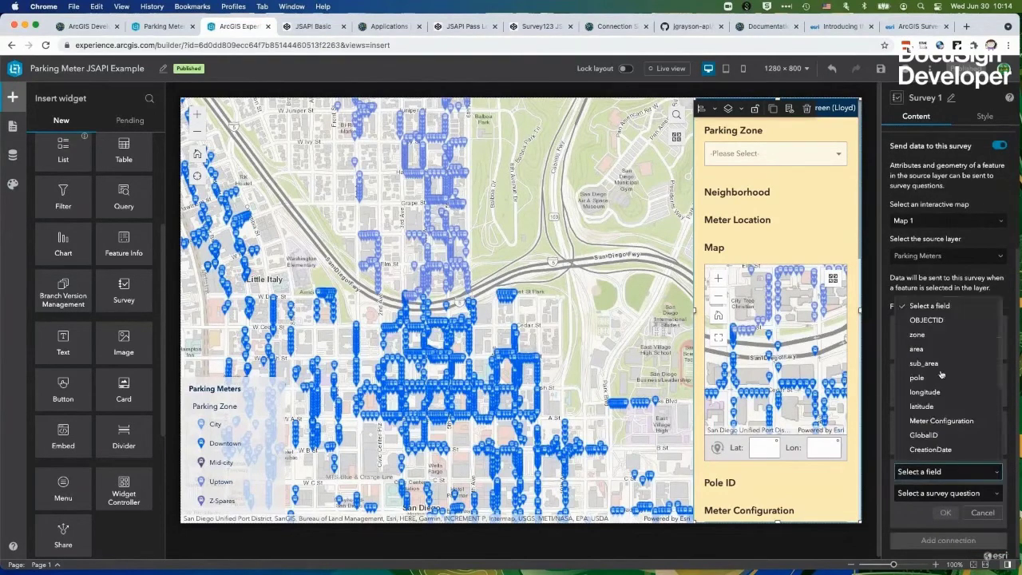
scroll(943, 376, "down", 3)
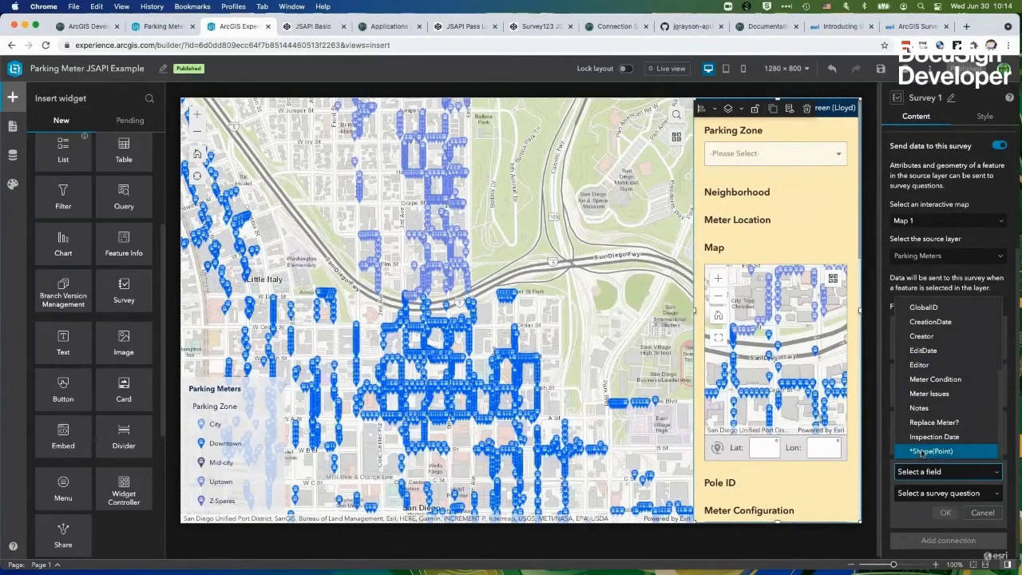
left_click(922, 452)
left_click(932, 494)
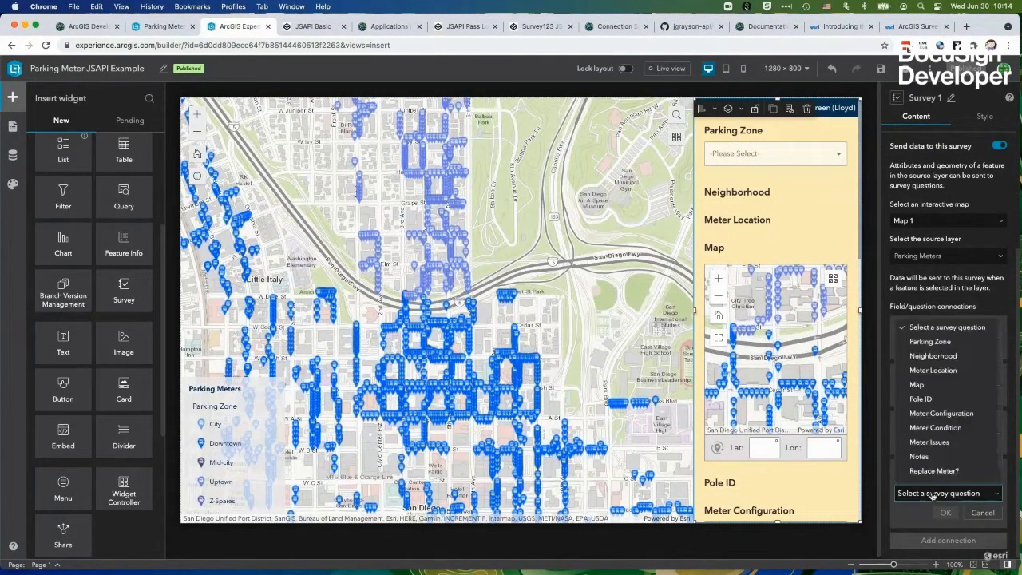
left_click(939, 384)
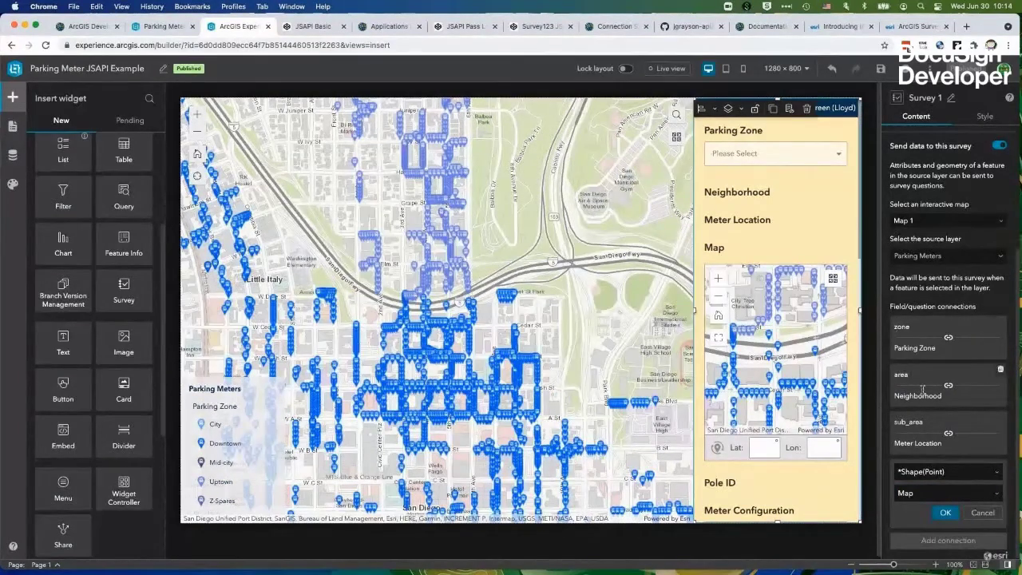
left_click(944, 514)
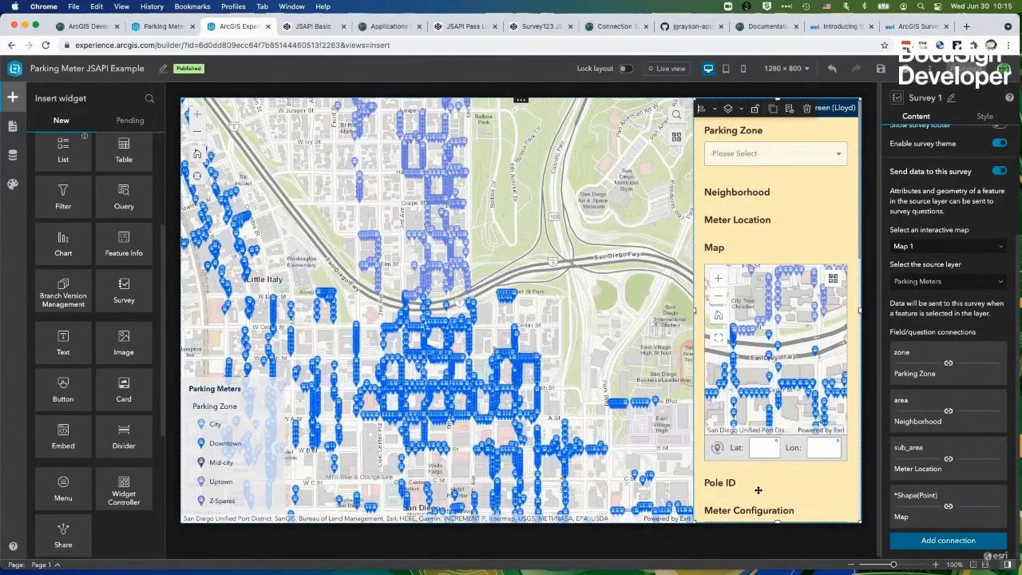
scroll(758, 489, "down", 1)
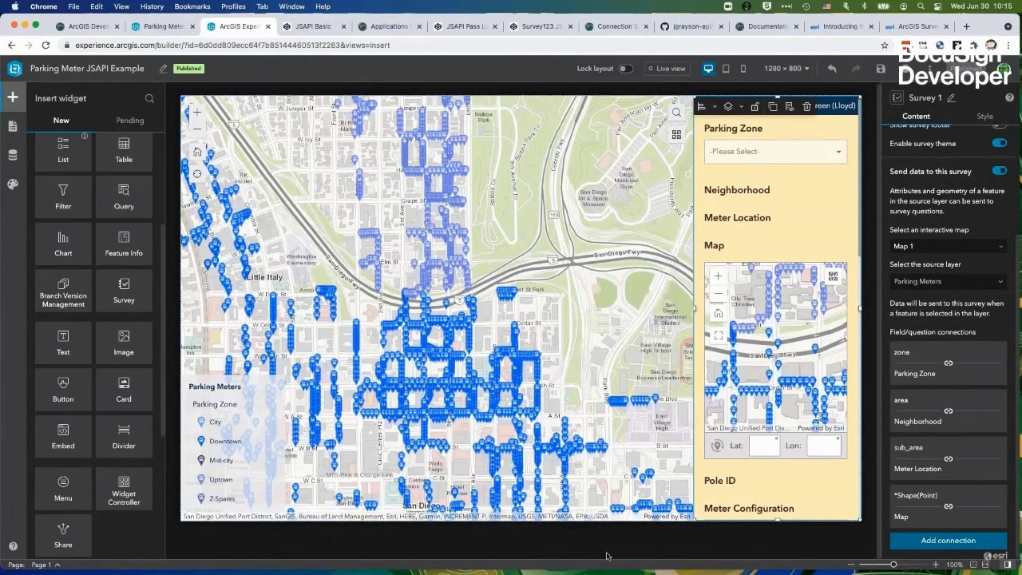